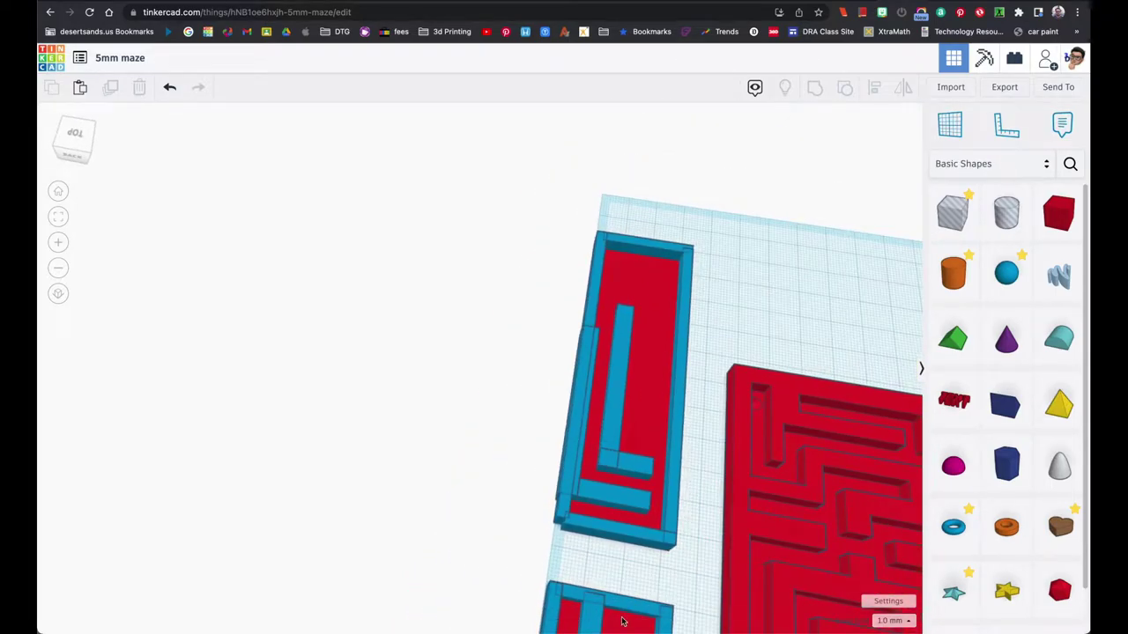
Step: Examine the small blue-walled sample maze and the finished red maze up close from above
{"action": "left_click", "coordinate": [622, 623]}
{"action": "left_click", "coordinate": [57, 217]}
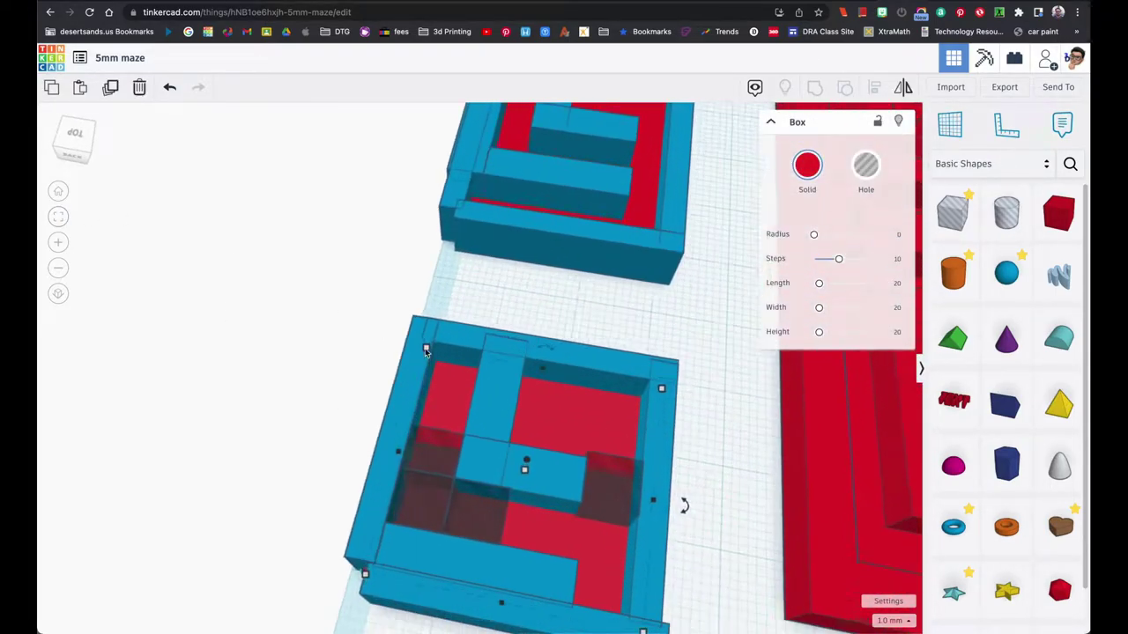
{"action": "mouse_move", "coordinate": [730, 426]}
{"action": "right_mouse_down"}
{"action": "mouse_move", "coordinate": [732, 446]}
{"action": "mouse_move", "coordinate": [748, 441]}
{"action": "mouse_move", "coordinate": [740, 436]}
{"action": "right_mouse_up"}
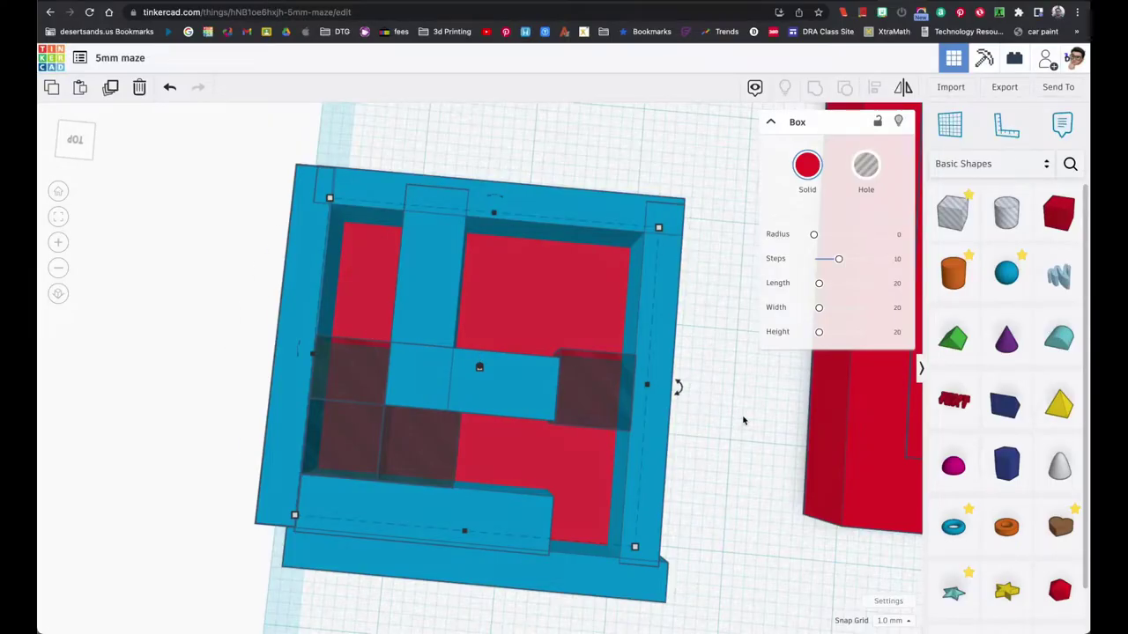
{"action": "left_click", "coordinate": [740, 419]}
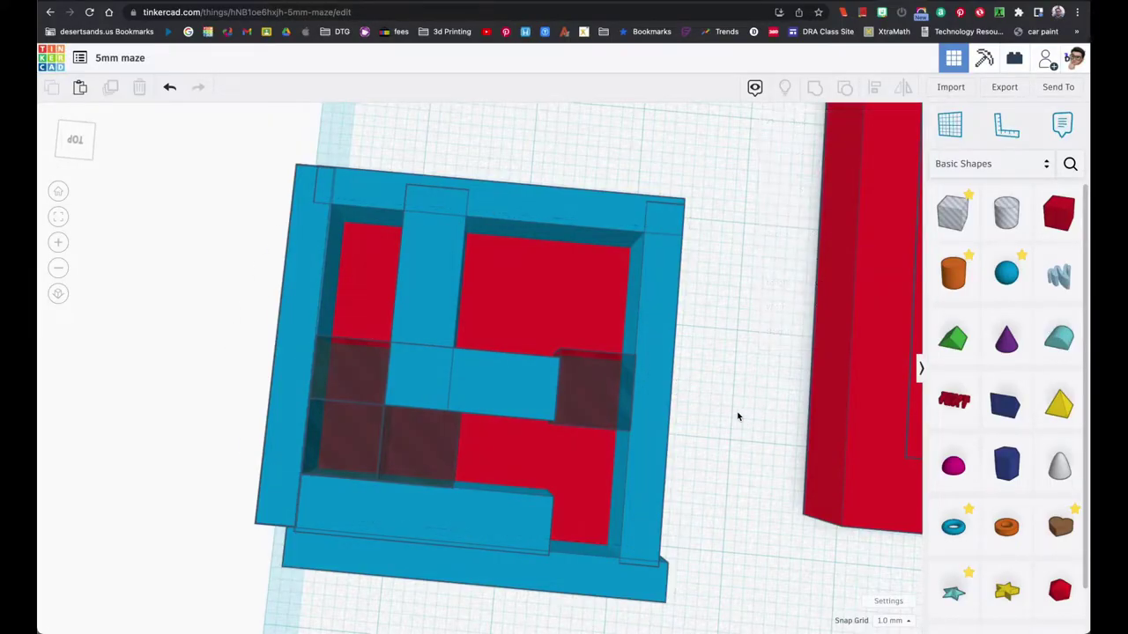
{"action": "left_click", "coordinate": [860, 432]}
{"action": "left_click", "coordinate": [58, 217]}
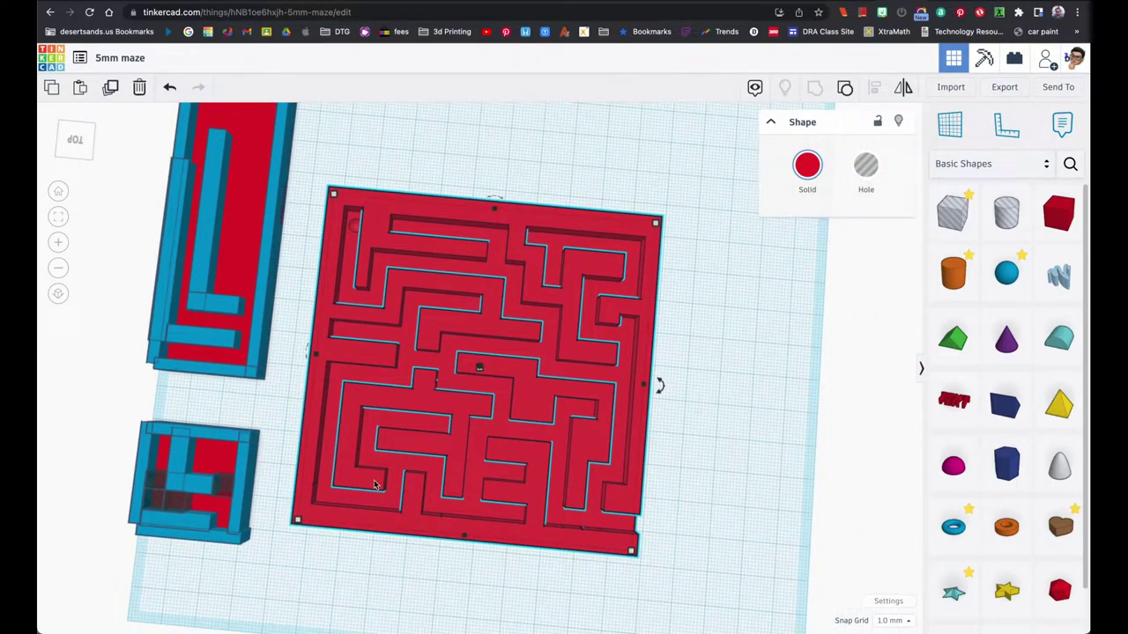
{"action": "left_click", "coordinate": [267, 421]}
{"action": "right_click_drag", "start_coordinate": [270, 423], "coordinate": [292, 423]}
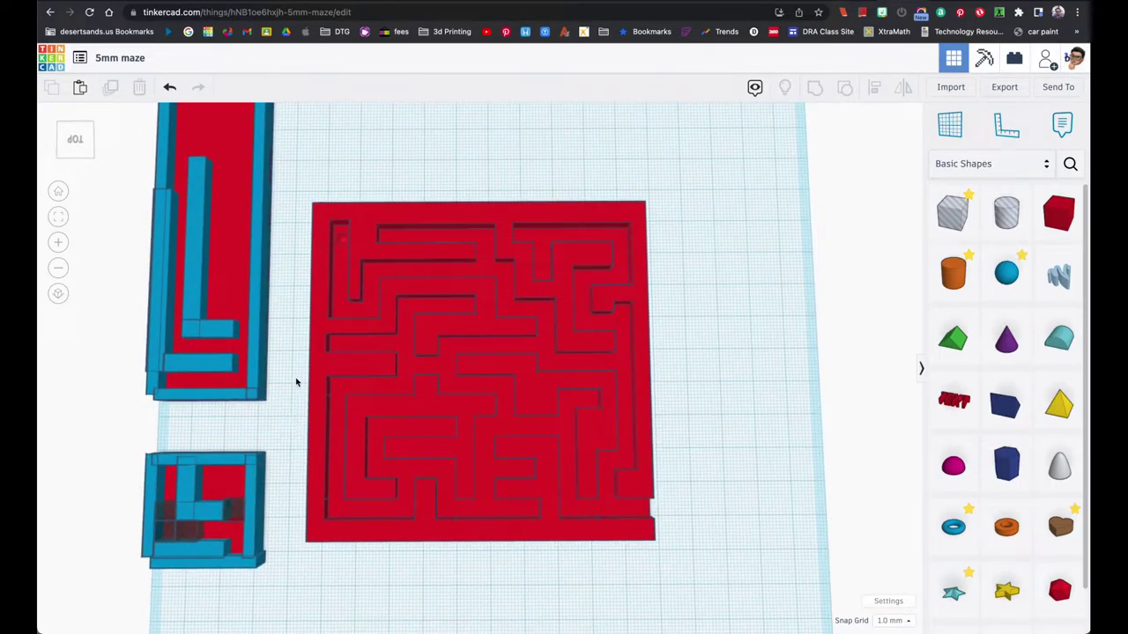
{"action": "scroll", "coordinate": [272, 395], "scroll_direction": "down", "scroll_amount": 5}
{"action": "left_click_drag", "start_coordinate": [157, 179], "coordinate": [276, 496]}
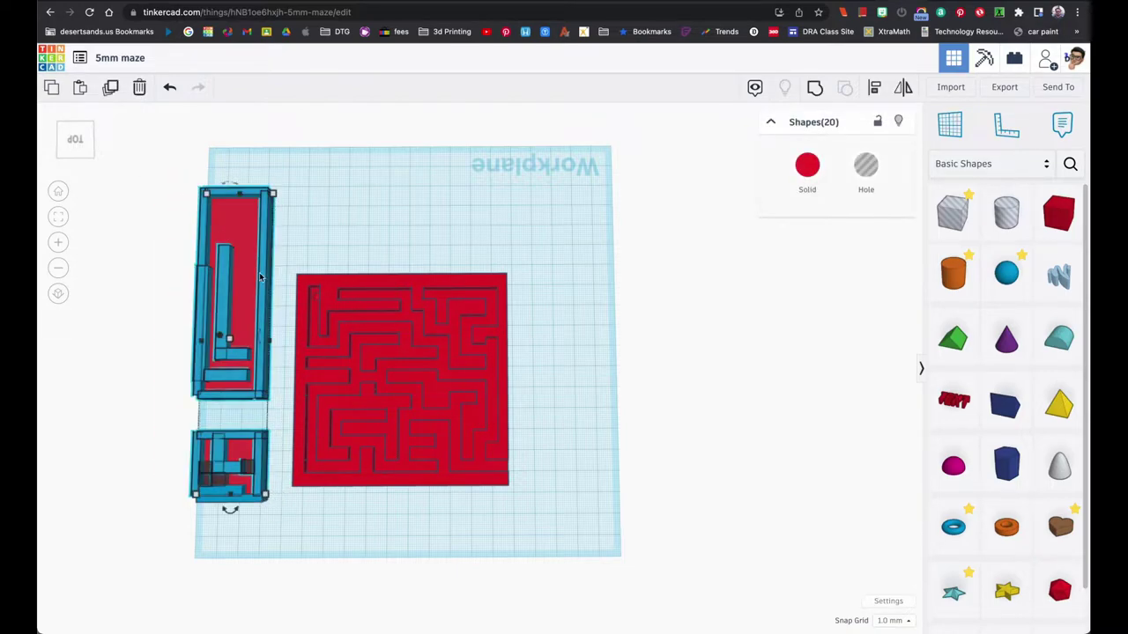
{"action": "left_click_drag", "start_coordinate": [260, 278], "coordinate": [127, 222]}
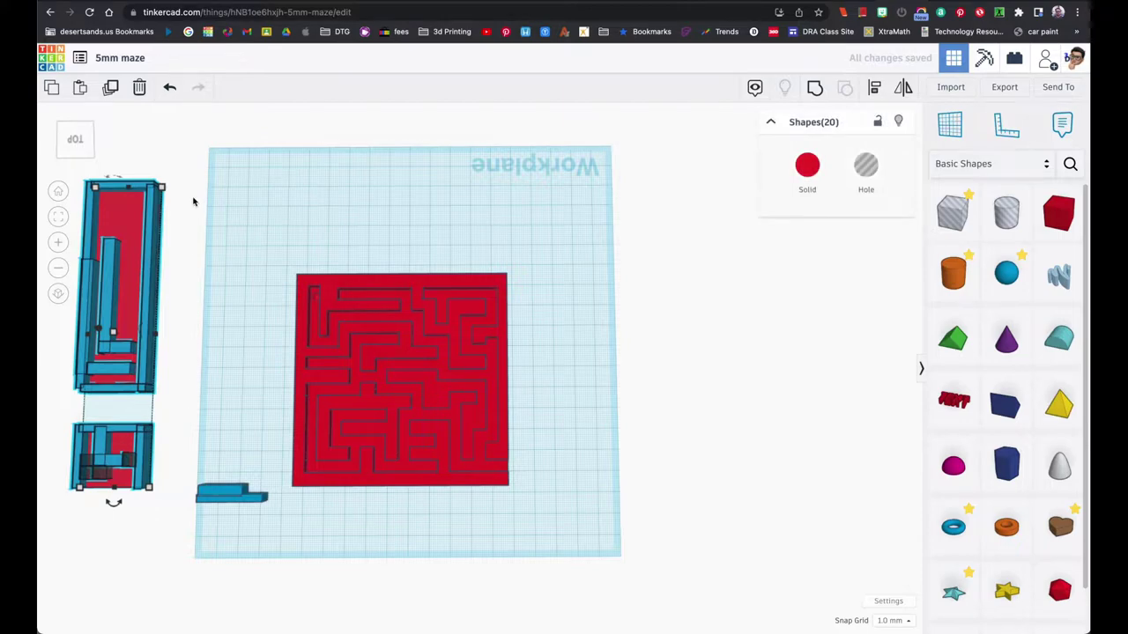
{"action": "key", "text": "ctrl+z"}
Step: Move both blue-walled sample pieces off the workplane and shift the finished maze partly off its edge on the same side
{"action": "left_click_drag", "start_coordinate": [167, 173], "coordinate": [271, 502]}
{"action": "left_click_drag", "start_coordinate": [247, 278], "coordinate": [35, 280]}
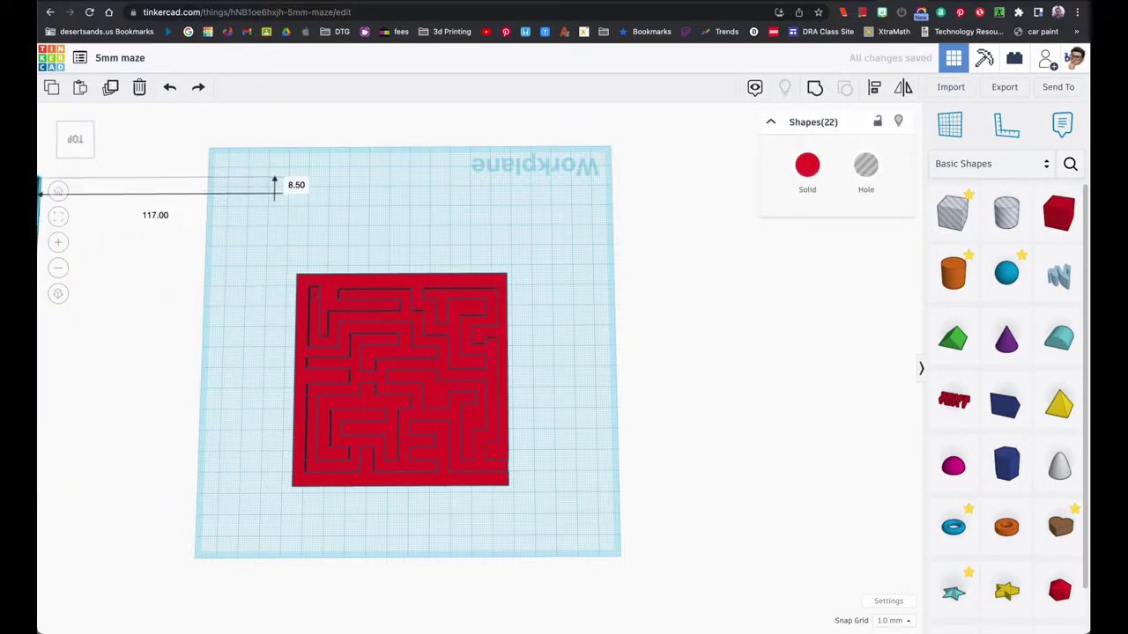
{"action": "left_click", "coordinate": [164, 329]}
{"action": "left_click_drag", "start_coordinate": [396, 360], "coordinate": [211, 283]}
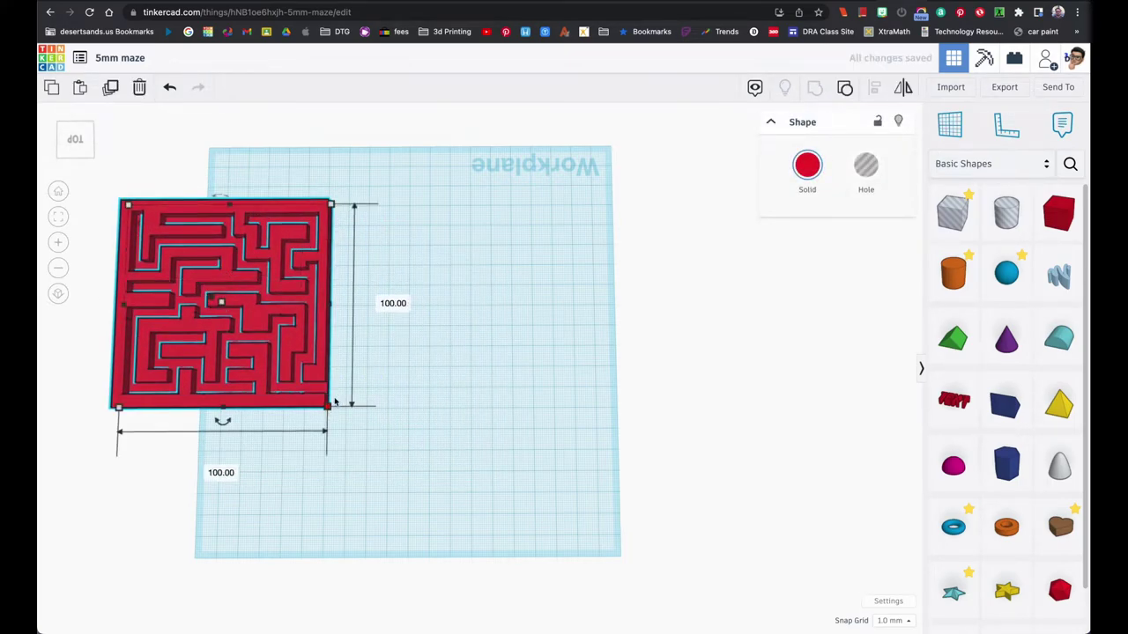
Step: Add a solid box to the workplane beside the finished maze and set its width to 100 mm
{"action": "left_click_drag", "start_coordinate": [1058, 211], "coordinate": [452, 333]}
{"action": "mouse_move", "coordinate": [472, 350]}
{"action": "left_click", "coordinate": [450, 409]}
{"action": "type", "text": "100"}
{"action": "key", "text": "Return"}
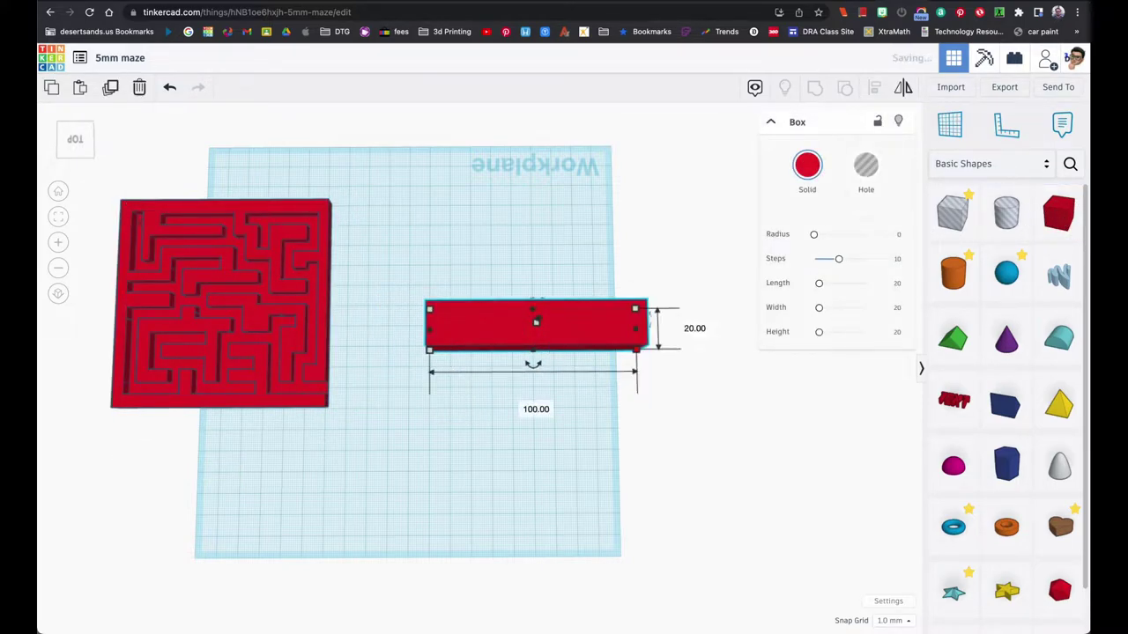
{"action": "left_click", "coordinate": [711, 332]}
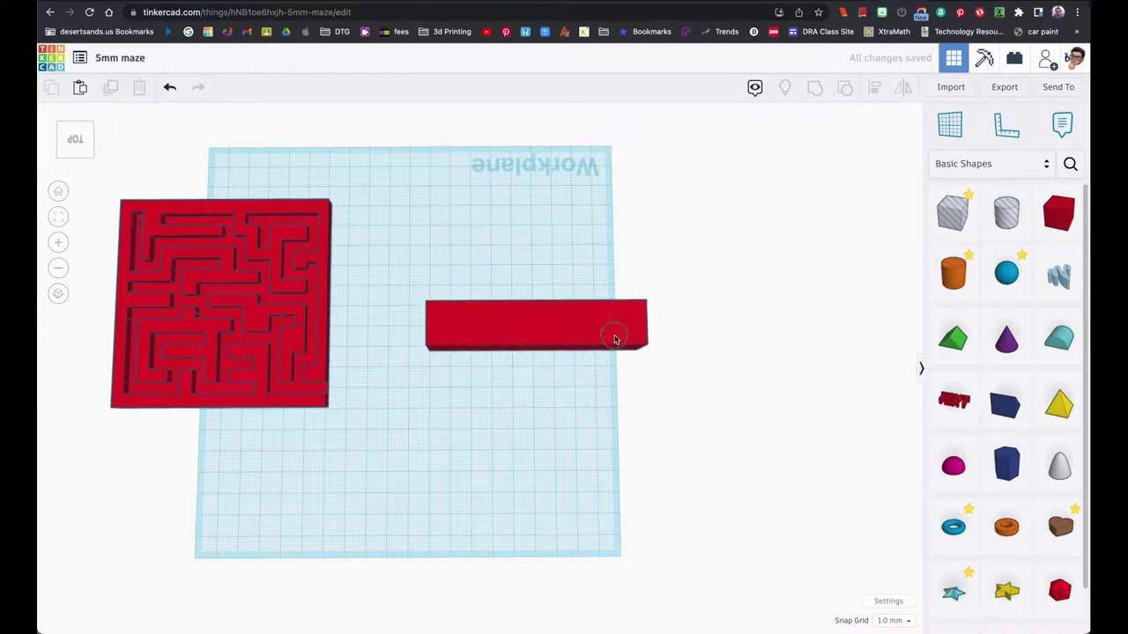
Step: Set the new box's other base dimension to 100 mm and move the square fully onto the workplane
{"action": "left_click", "coordinate": [614, 337]}
{"action": "mouse_move", "coordinate": [656, 348]}
{"action": "left_click", "coordinate": [688, 328]}
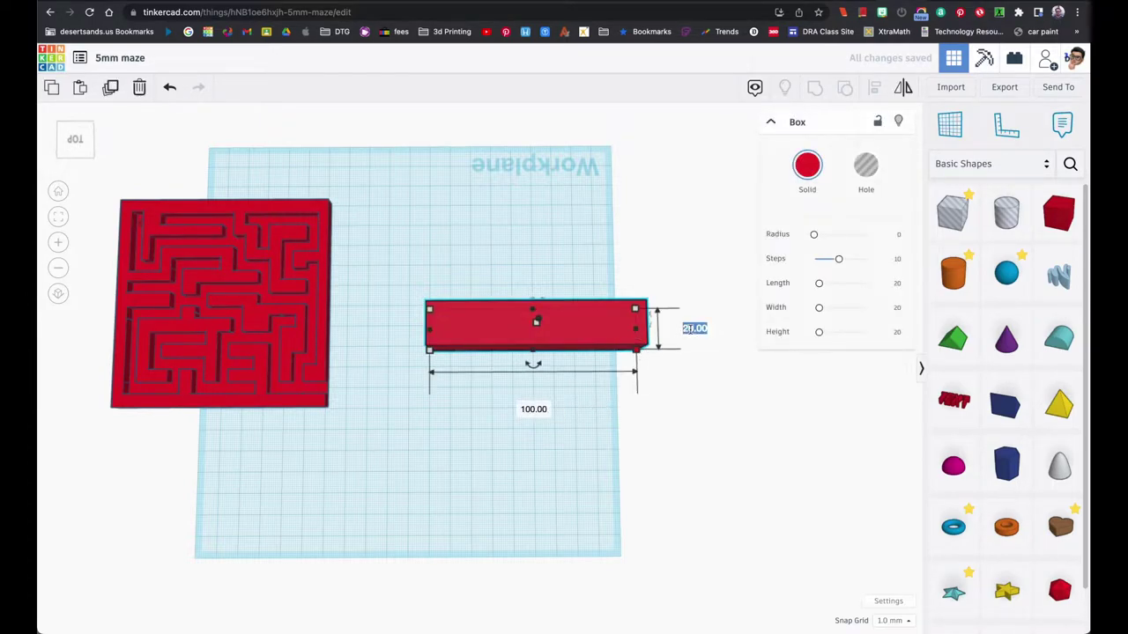
{"action": "type", "text": "100"}
{"action": "key", "text": "Return"}
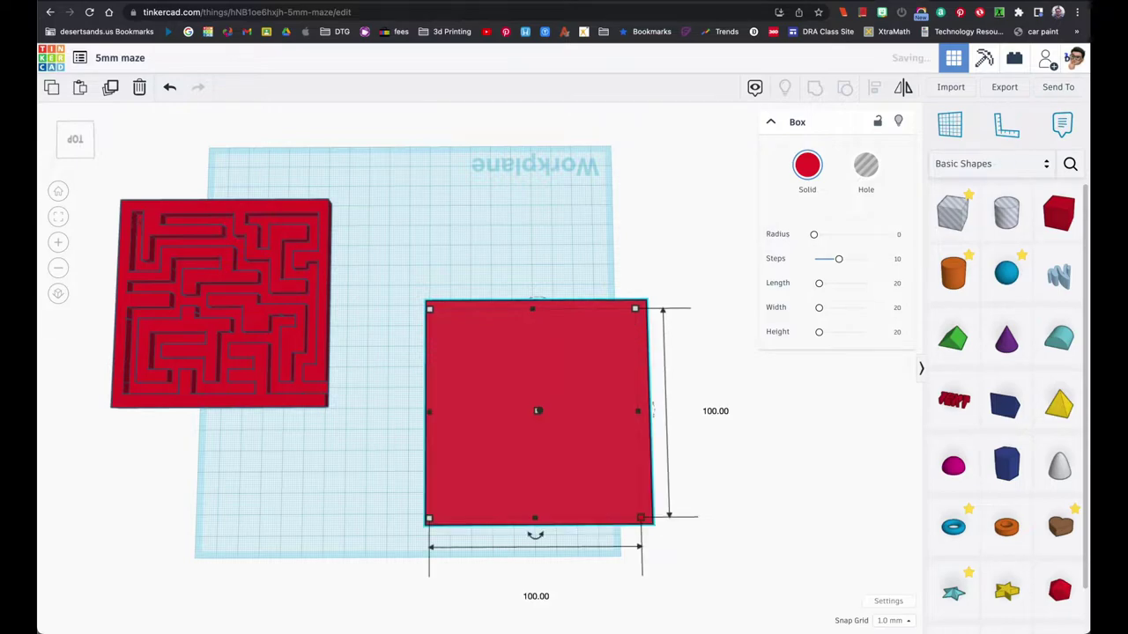
{"action": "left_click_drag", "start_coordinate": [594, 385], "coordinate": [524, 343]}
Step: Set the square box's height to 5 mm to form the maze base plate
{"action": "right_click_drag", "start_coordinate": [520, 333], "coordinate": [558, 255]}
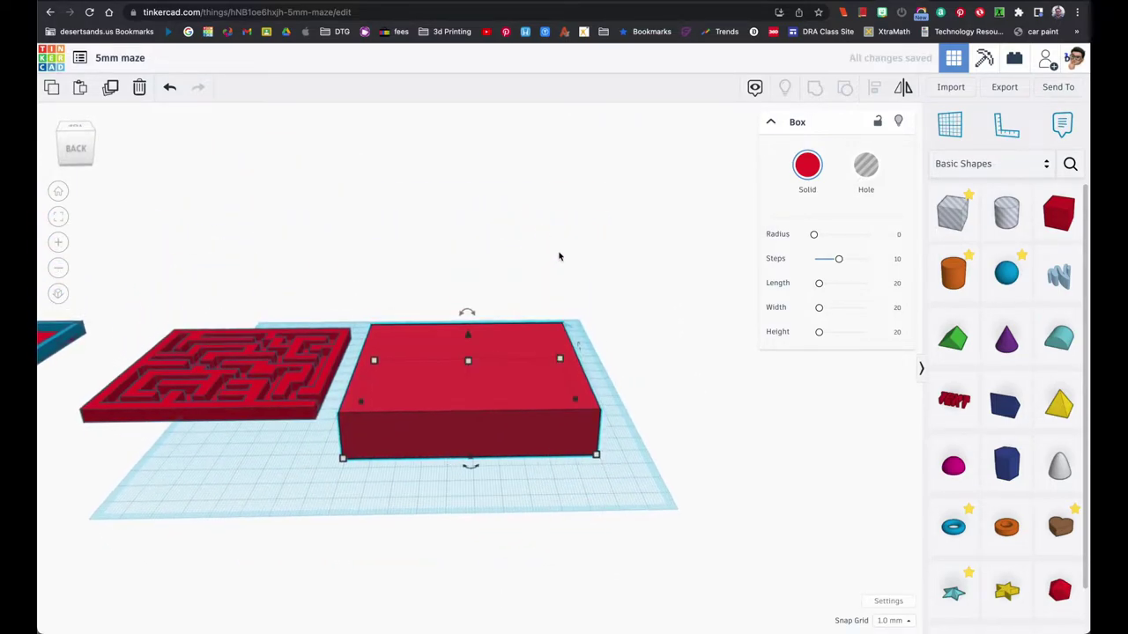
{"action": "left_click", "coordinate": [532, 380]}
{"action": "type", "text": "5"}
{"action": "key", "text": "Return"}
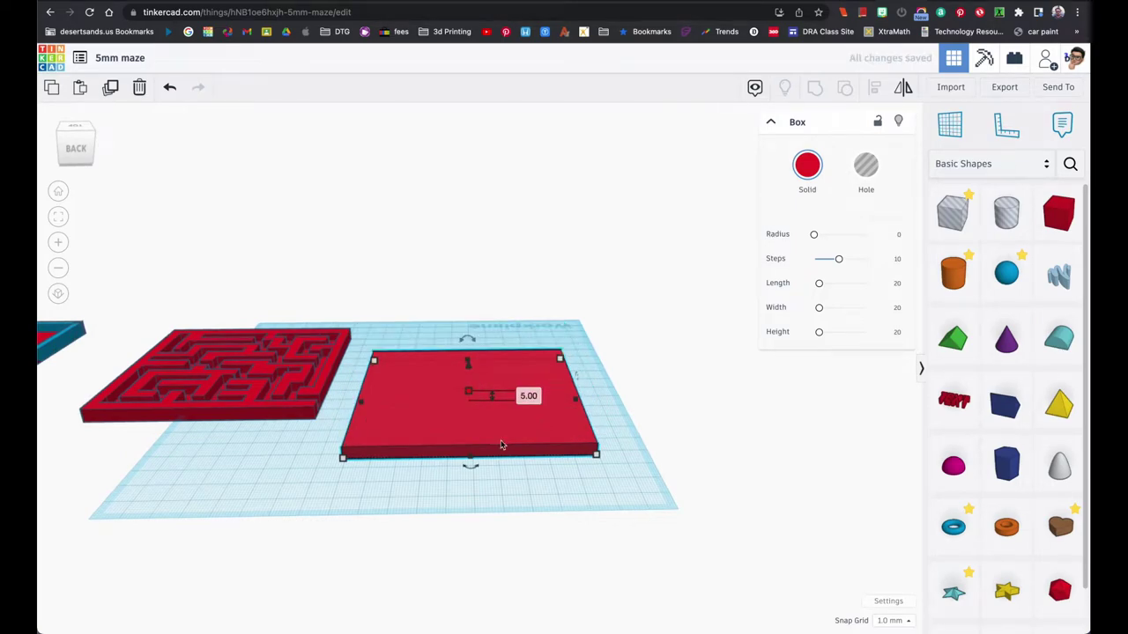
{"action": "left_click", "coordinate": [433, 484]}
Step: Examine the blank square plate and the finished maze from above
{"action": "right_click_drag", "start_coordinate": [433, 484], "coordinate": [431, 511]}
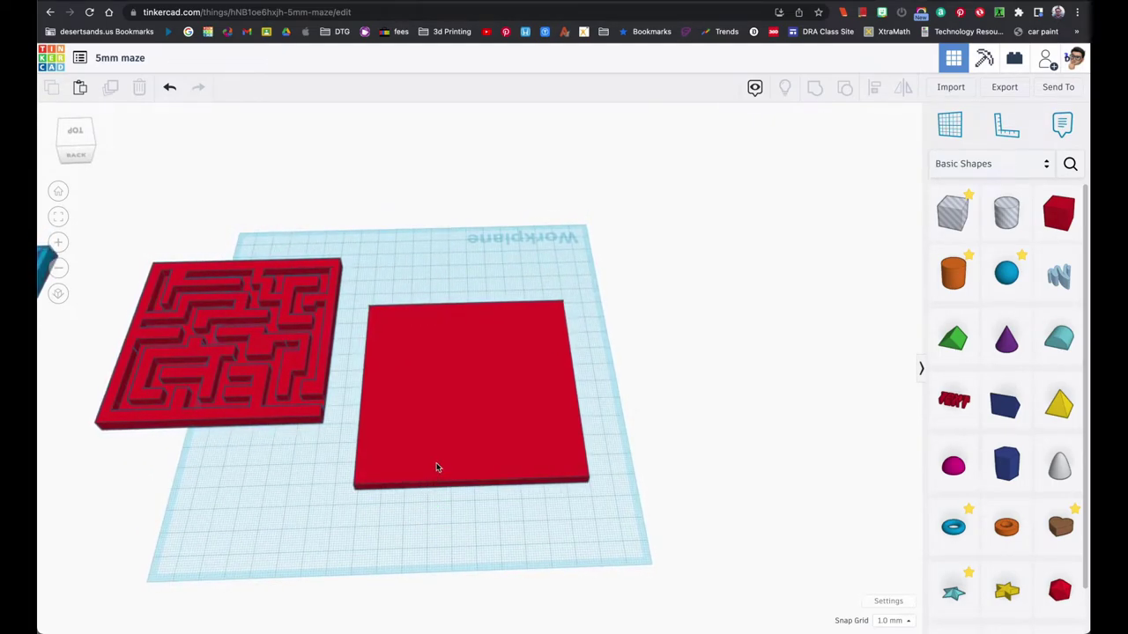
{"action": "right_click_drag", "start_coordinate": [481, 426], "coordinate": [485, 511]}
{"action": "left_click", "coordinate": [468, 415]}
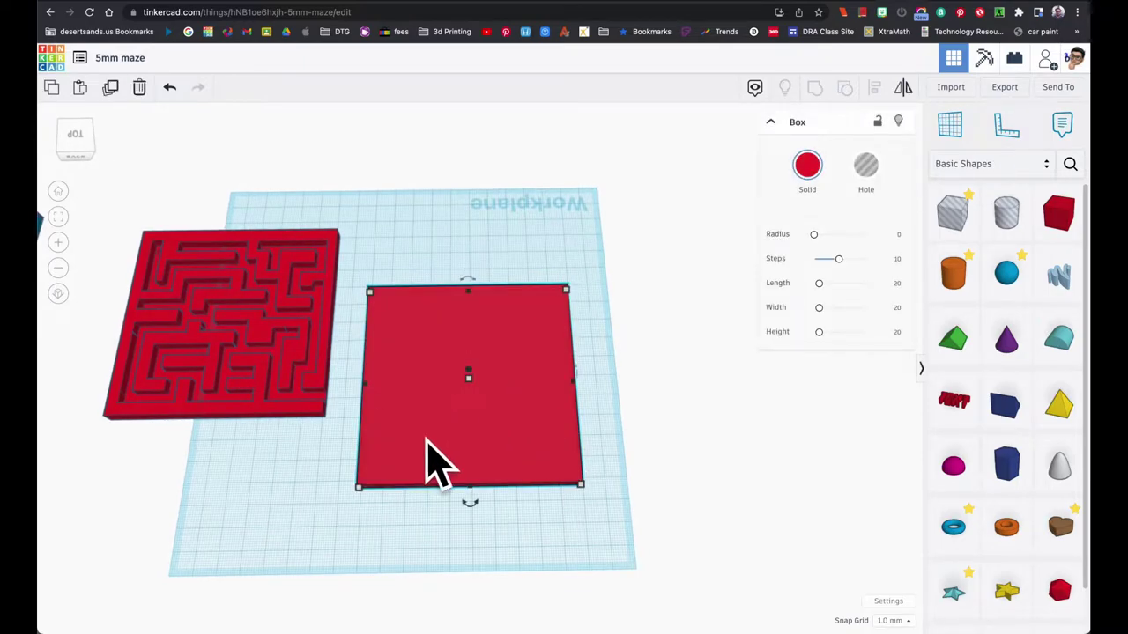
{"action": "left_click", "coordinate": [58, 217]}
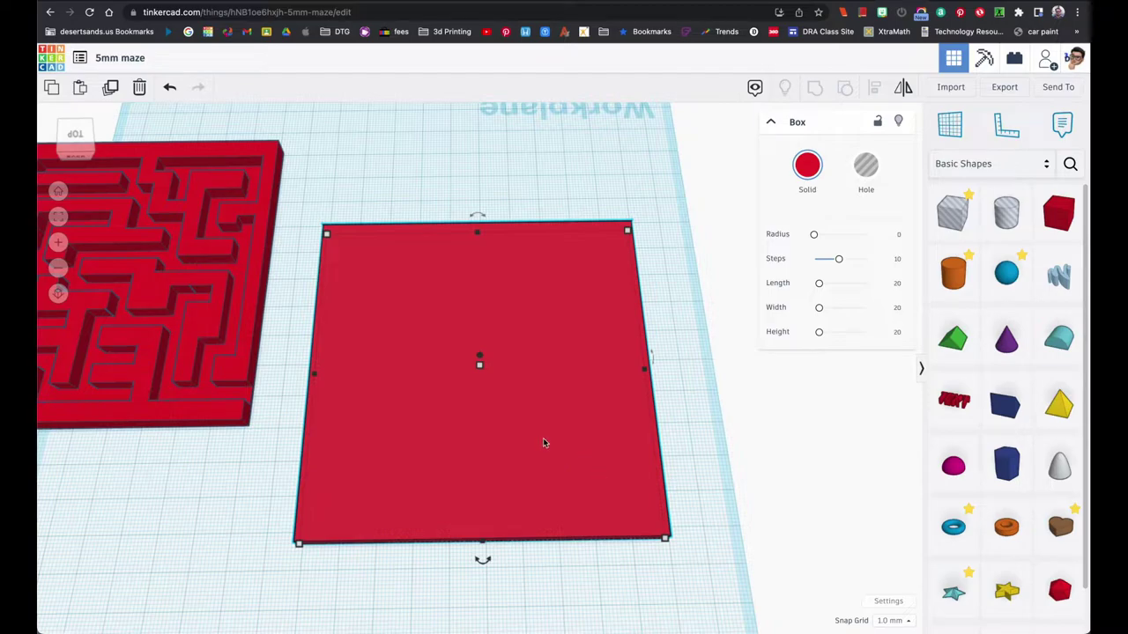
{"action": "scroll", "coordinate": [464, 363], "scroll_direction": "down", "scroll_amount": 5}
{"action": "right_click_drag", "start_coordinate": [466, 358], "coordinate": [483, 391]}
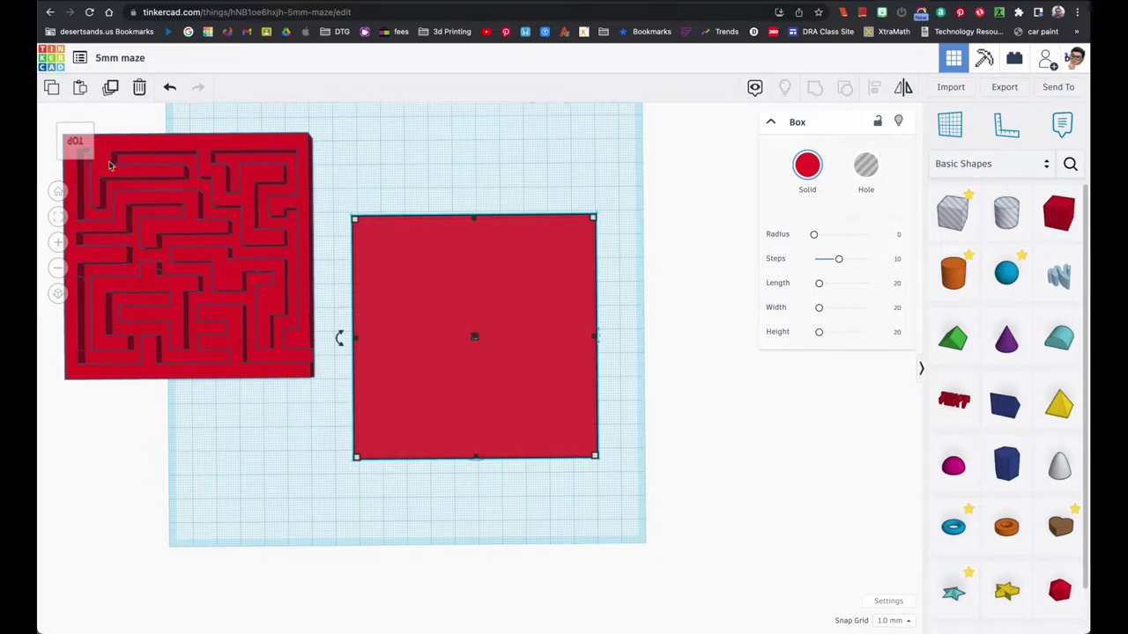
{"action": "left_click", "coordinate": [79, 146]}
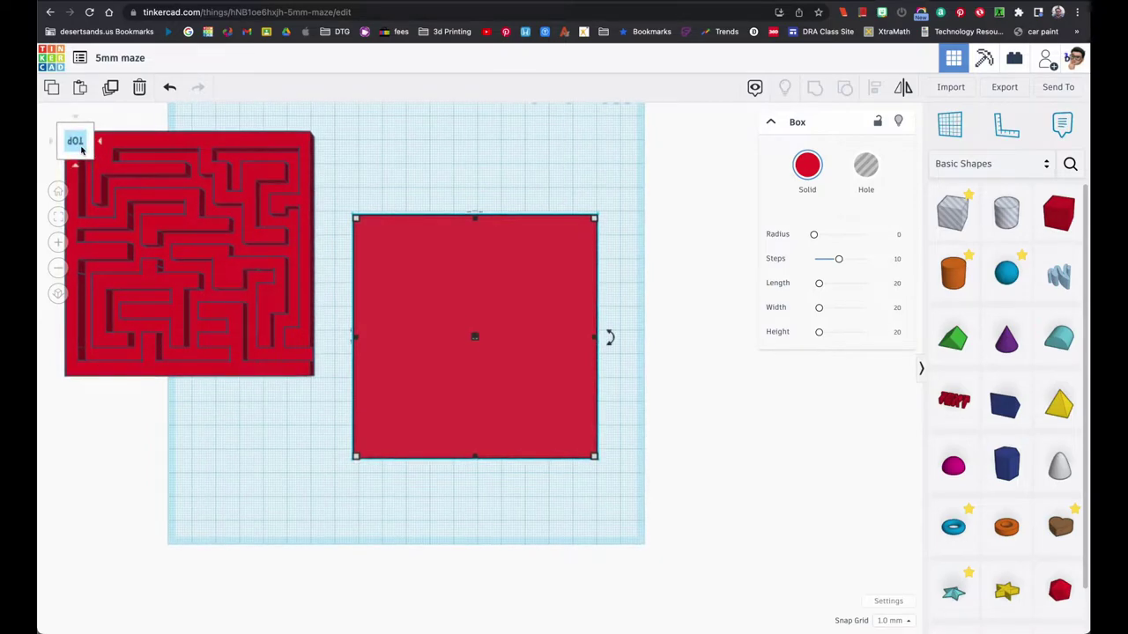
{"action": "left_click", "coordinate": [511, 192]}
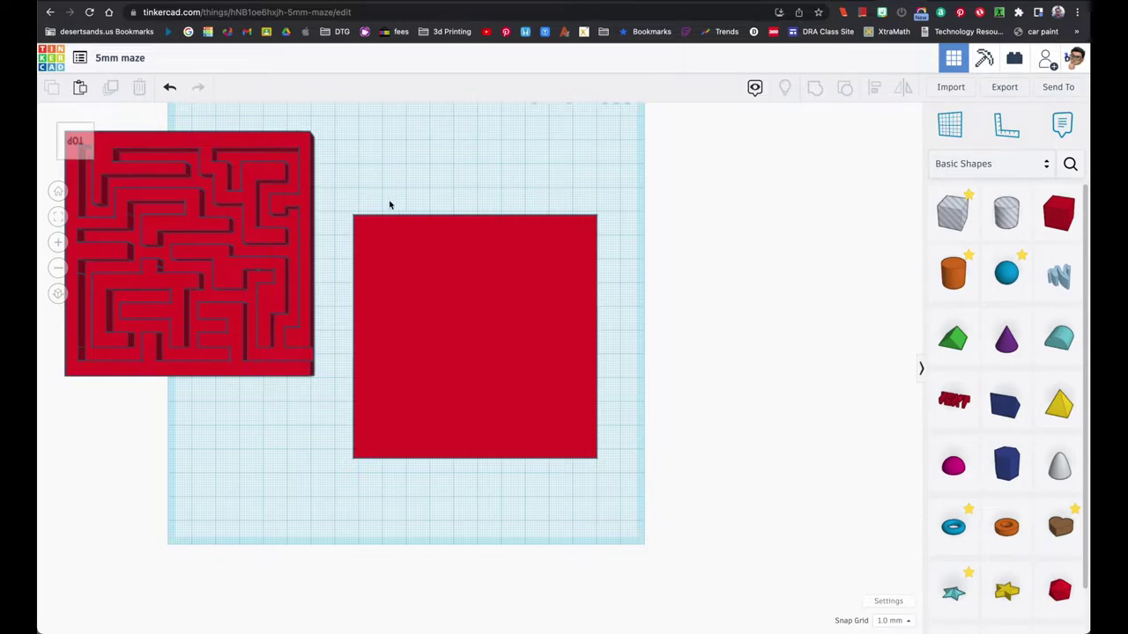
{"action": "left_click", "coordinate": [282, 237]}
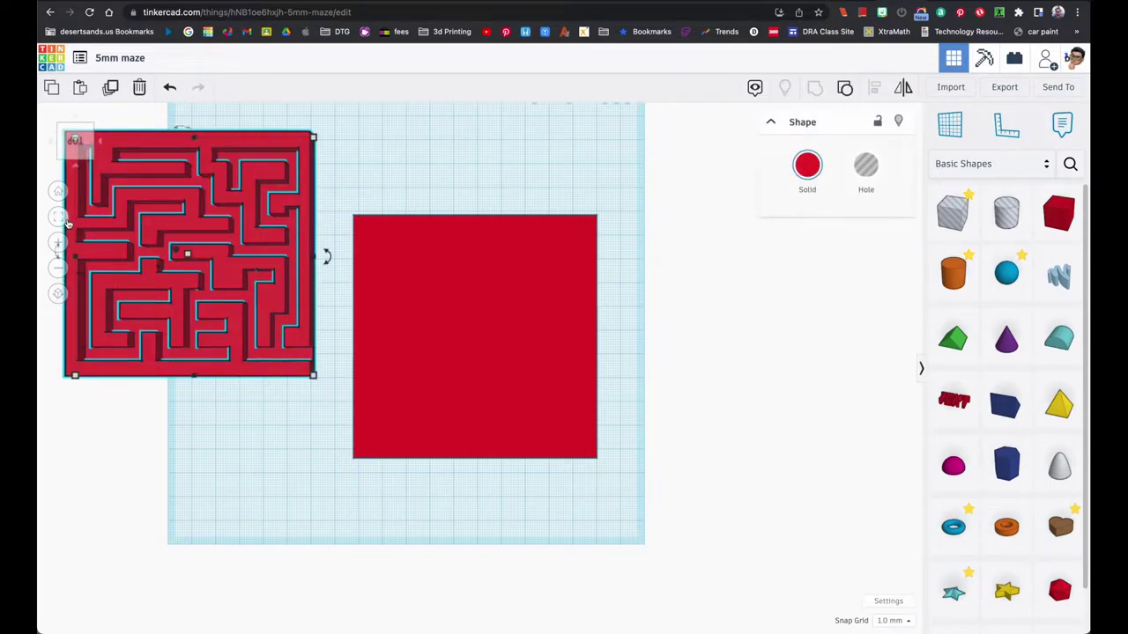
{"action": "left_click", "coordinate": [58, 216]}
{"action": "left_click", "coordinate": [269, 327]}
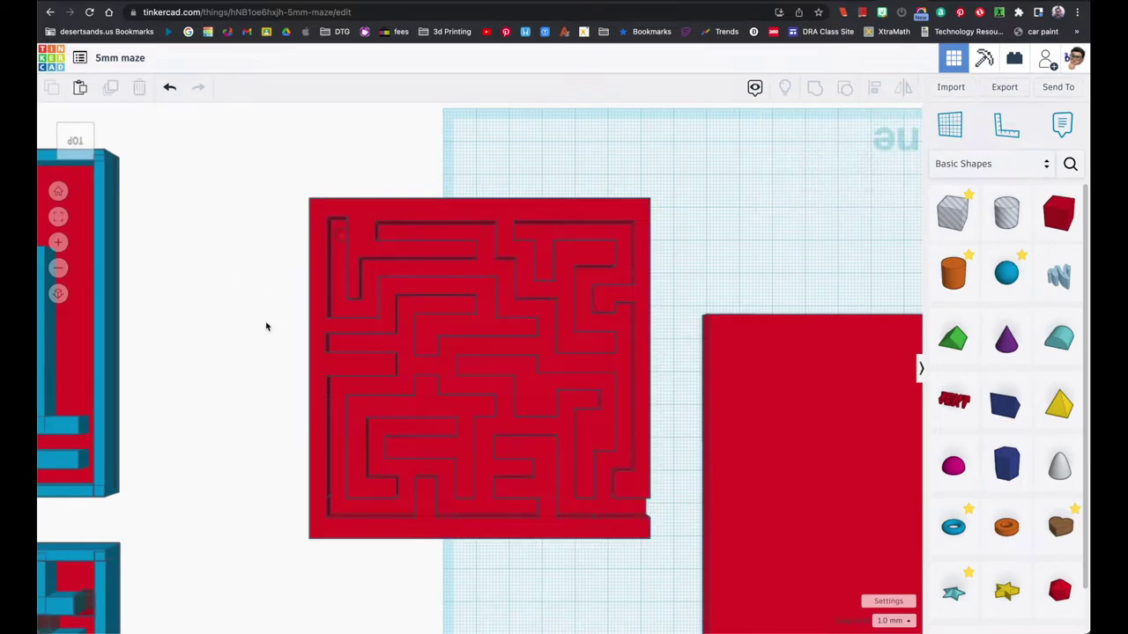
{"action": "scroll", "coordinate": [267, 326], "scroll_direction": "down", "scroll_amount": 3}
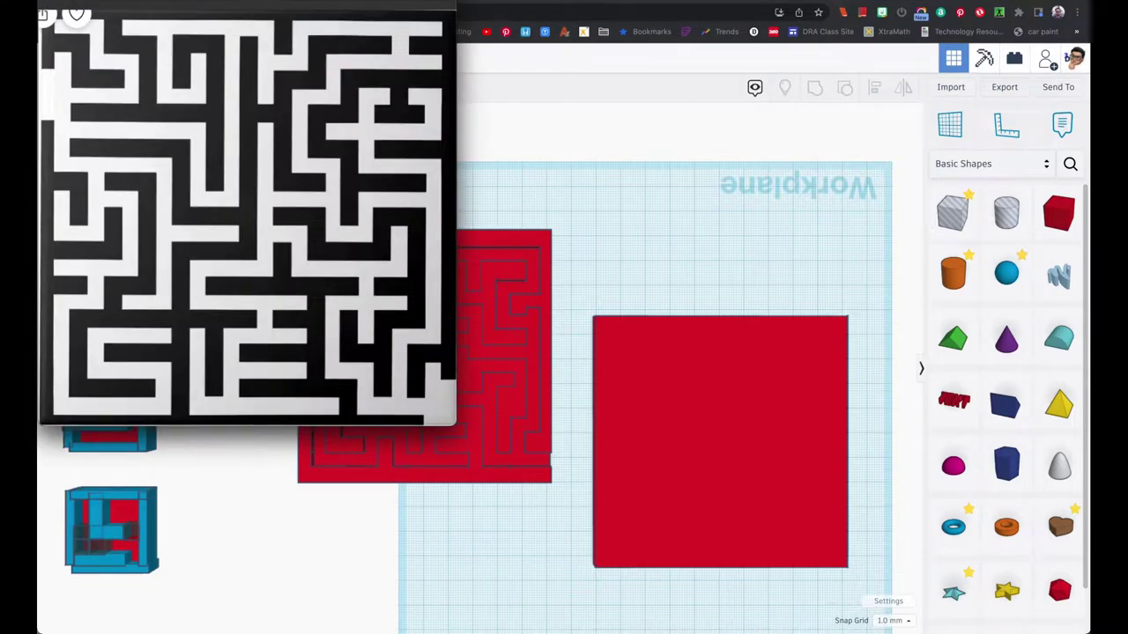
Step: Arrange the black and white maze image beside the finished maze, shifting the maze about 41 mm away from the blank plate
{"action": "left_click_drag", "start_coordinate": [211, 5], "coordinate": [315, 67]}
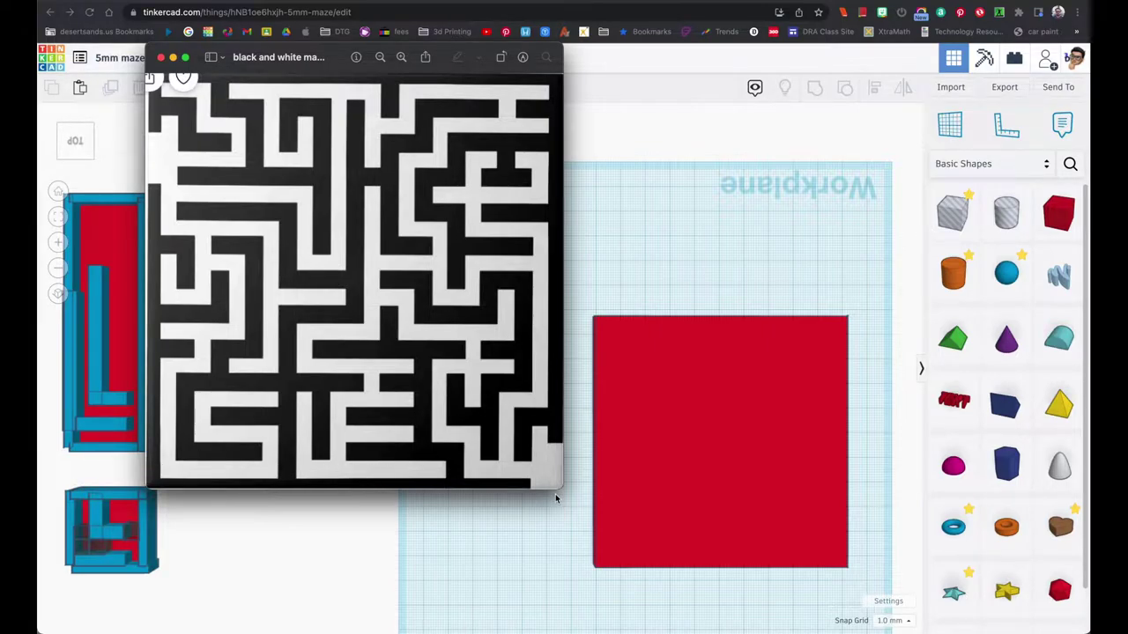
{"action": "left_click_drag", "start_coordinate": [342, 58], "coordinate": [753, 60]}
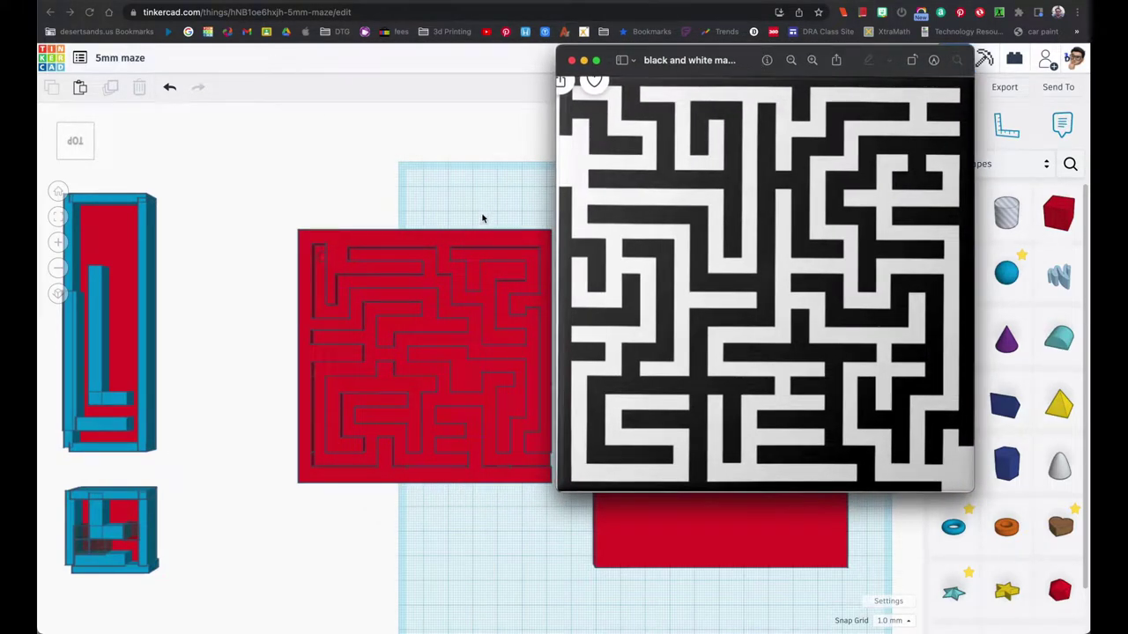
{"action": "left_click", "coordinate": [461, 236]}
{"action": "left_click_drag", "start_coordinate": [450, 239], "coordinate": [348, 236]}
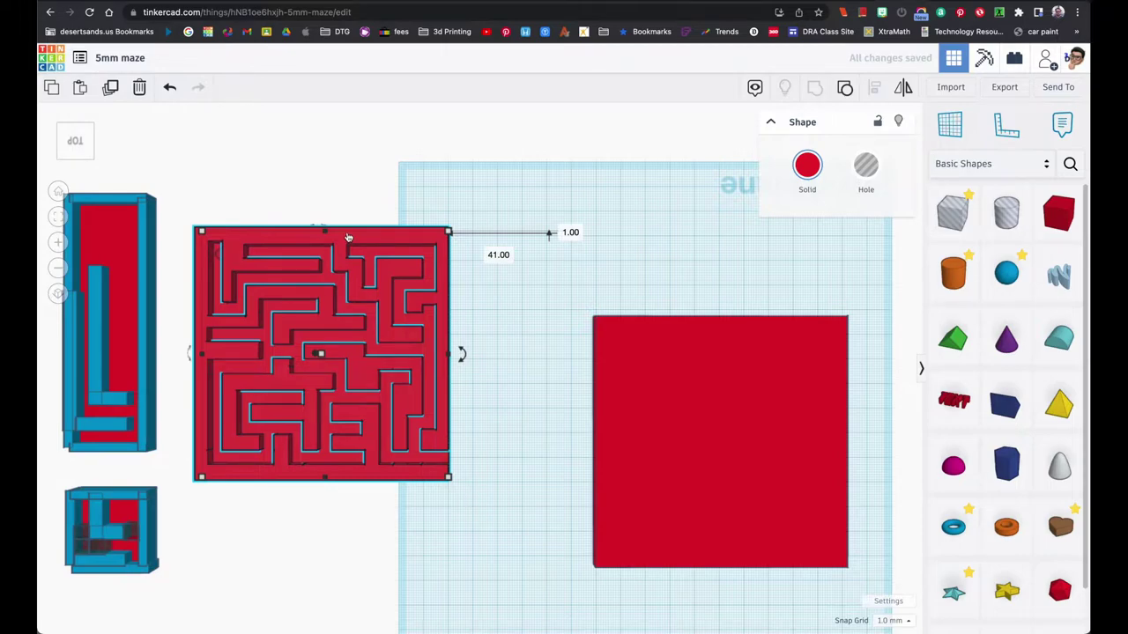
{"action": "key", "text": "super+Tab"}
{"action": "left_click_drag", "start_coordinate": [750, 60], "coordinate": [678, 61]}
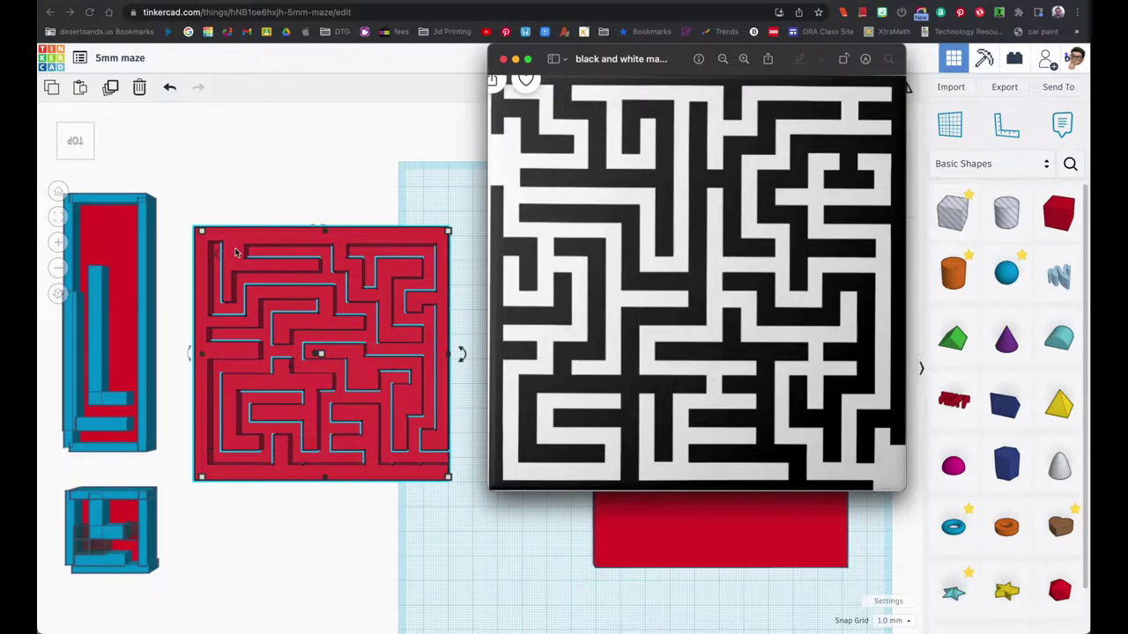
Step: Return to the Tinkercad design and move the finished maze about 31 mm back toward the blank plate
{"action": "left_click", "coordinate": [705, 543]}
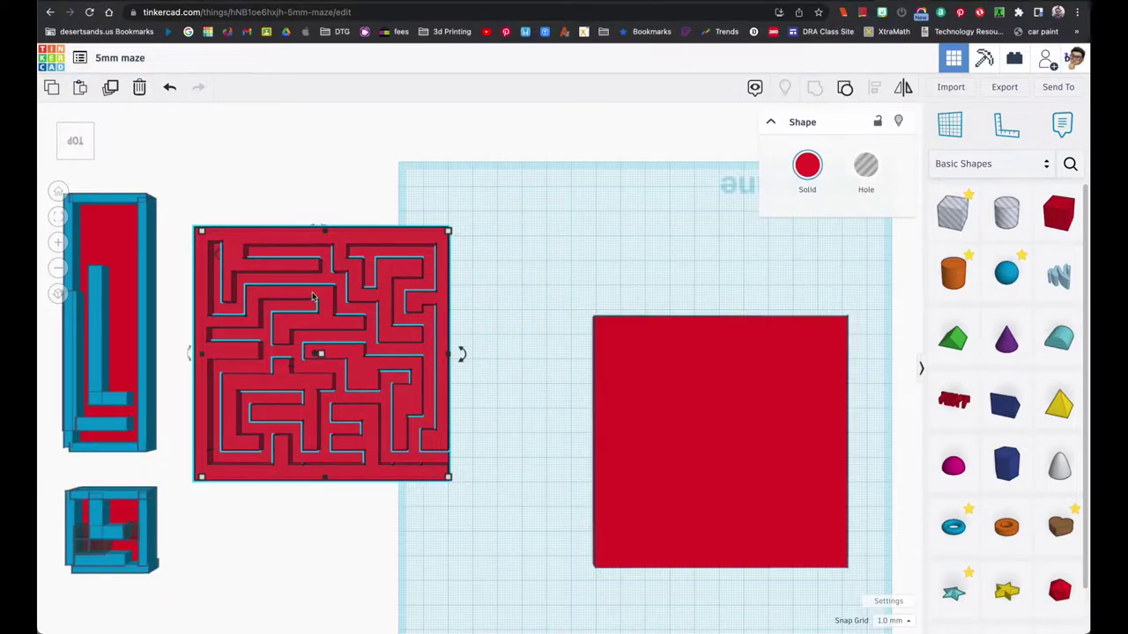
{"action": "left_click_drag", "start_coordinate": [313, 297], "coordinate": [381, 317]}
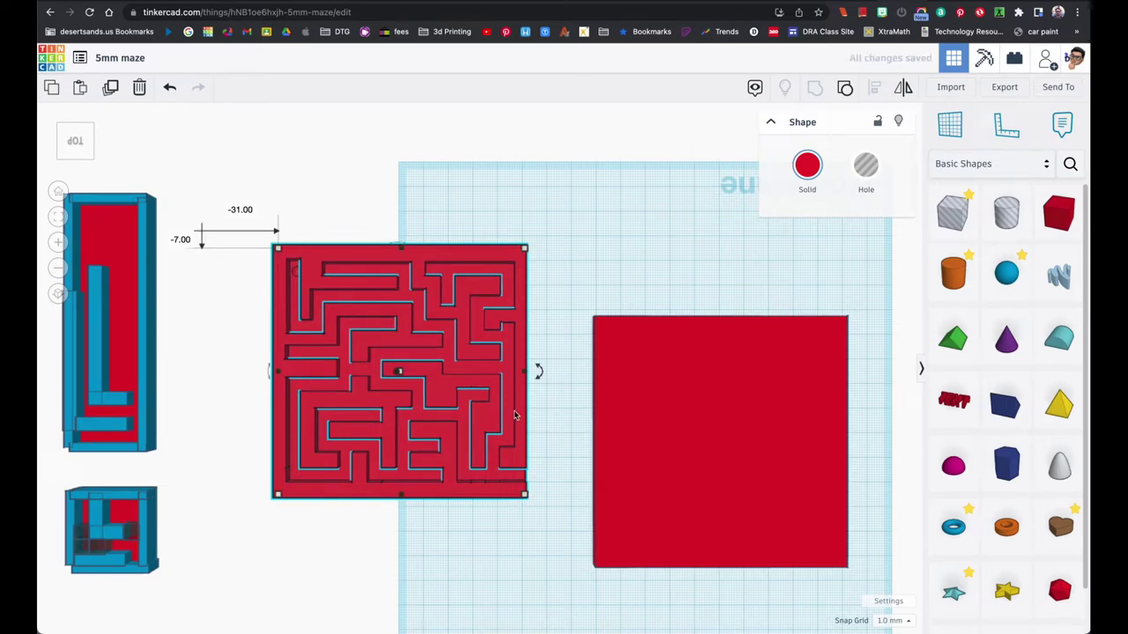
{"action": "left_click", "coordinate": [556, 436]}
Step: Frame the blank square plate from above and bring up the black and white maze image for reference
{"action": "right_click_drag", "start_coordinate": [556, 436], "coordinate": [627, 462]}
{"action": "left_click", "coordinate": [667, 463]}
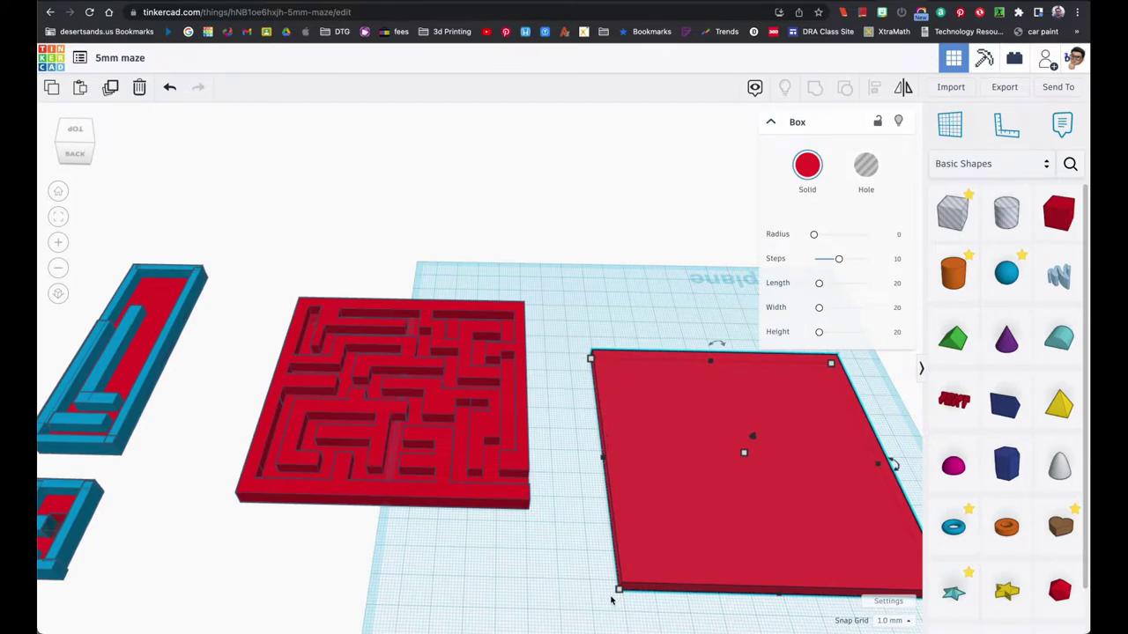
{"action": "scroll", "coordinate": [620, 554], "scroll_direction": "down", "scroll_amount": 3}
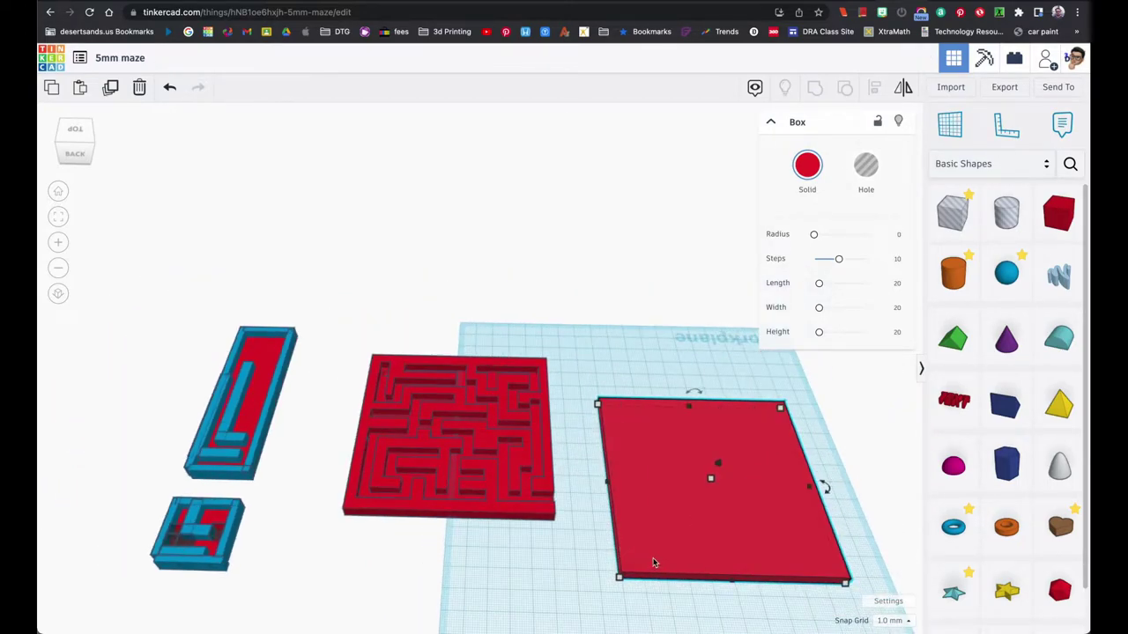
{"action": "left_click", "coordinate": [58, 217]}
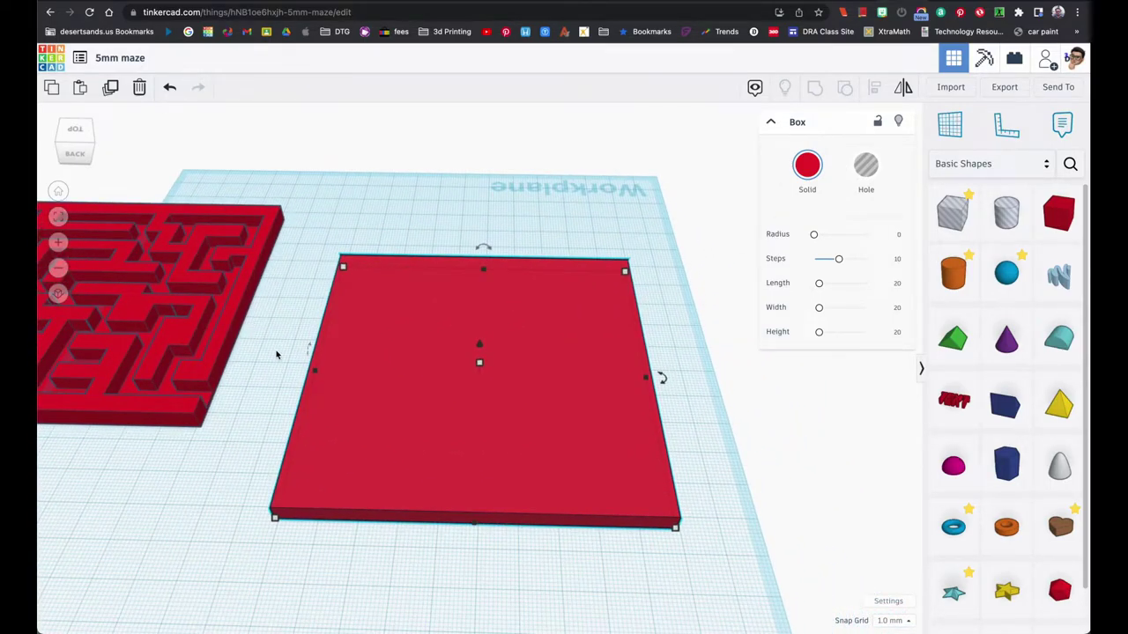
{"action": "left_click", "coordinate": [276, 355]}
{"action": "right_click_drag", "start_coordinate": [275, 355], "coordinate": [236, 380]}
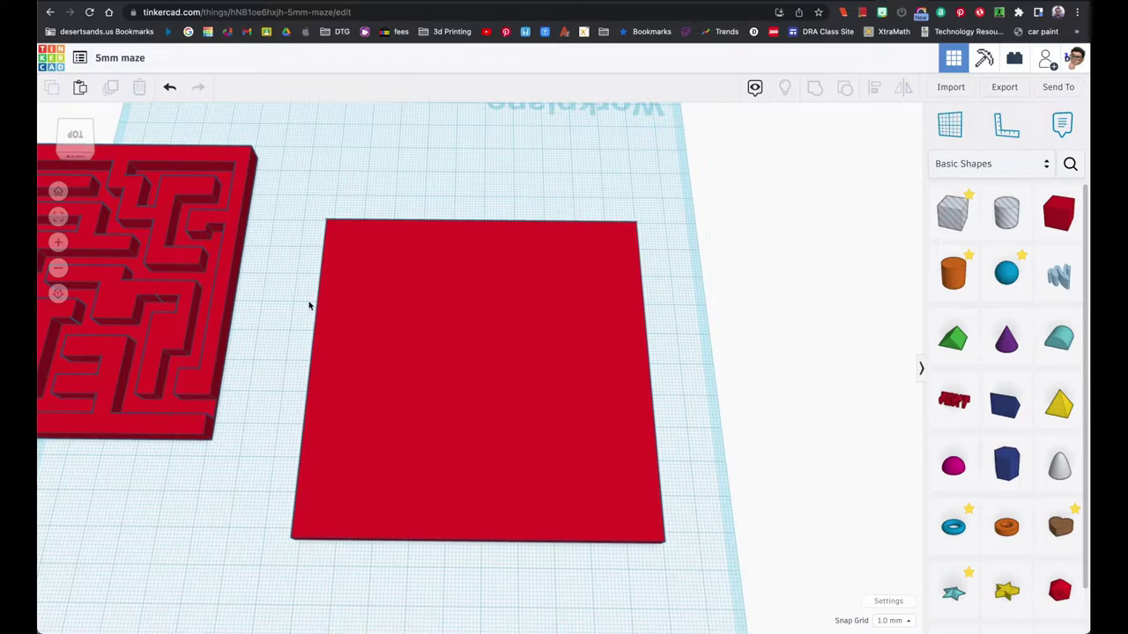
{"action": "key", "text": "super+Tab"}
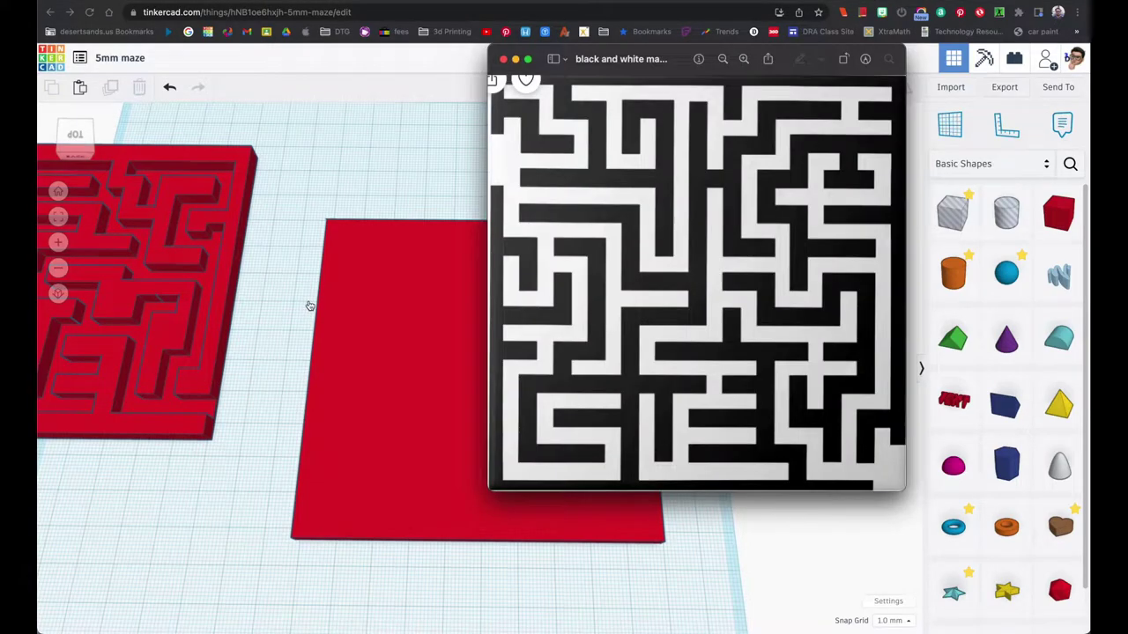
Step: Review the black and white maze image against the blank plate and close the image
{"action": "left_click_drag", "start_coordinate": [624, 58], "coordinate": [174, 44]}
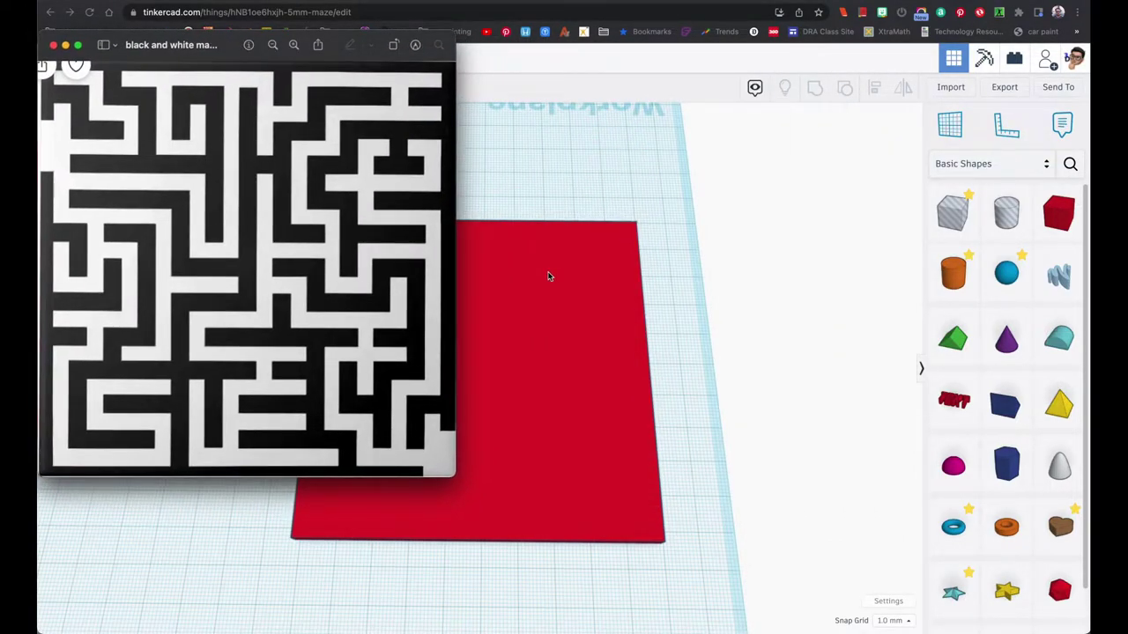
{"action": "left_click_drag", "start_coordinate": [210, 44], "coordinate": [323, 121]}
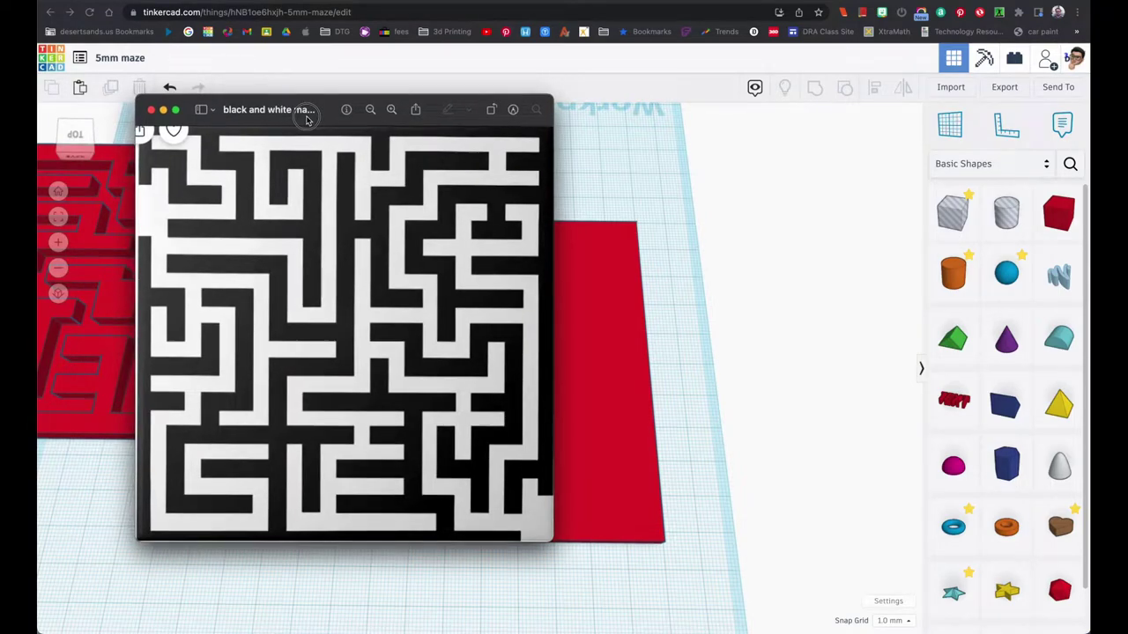
{"action": "key", "text": "super+w"}
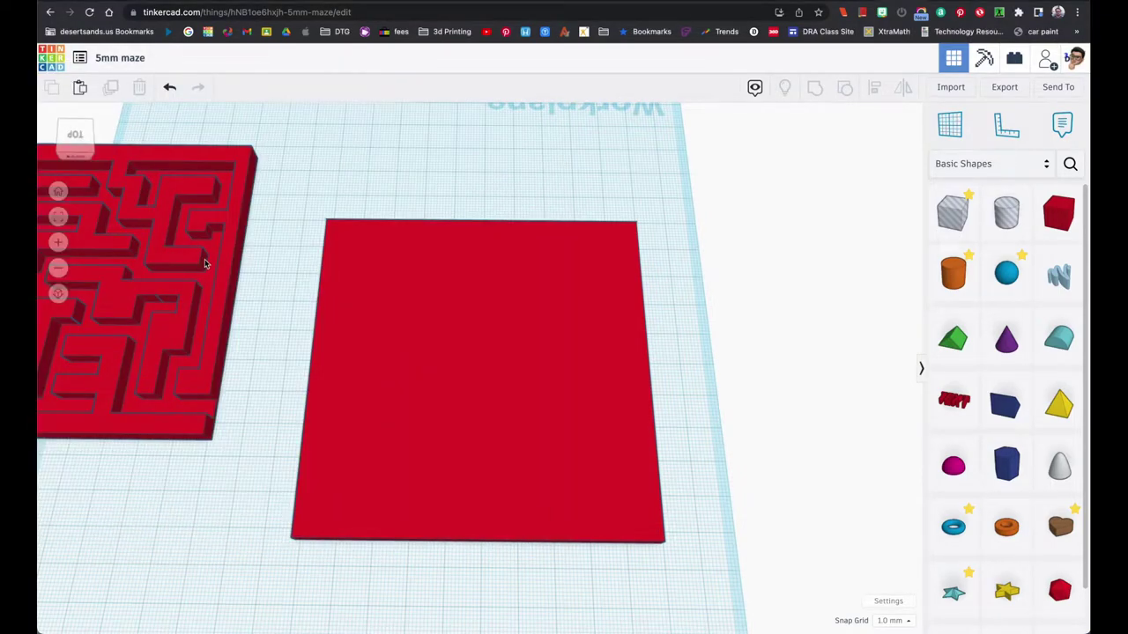
Step: Move the finished maze 21 mm and 23 mm along the two workplane axes, close to the blank plate, and frame both
{"action": "left_click_drag", "start_coordinate": [211, 231], "coordinate": [272, 295]}
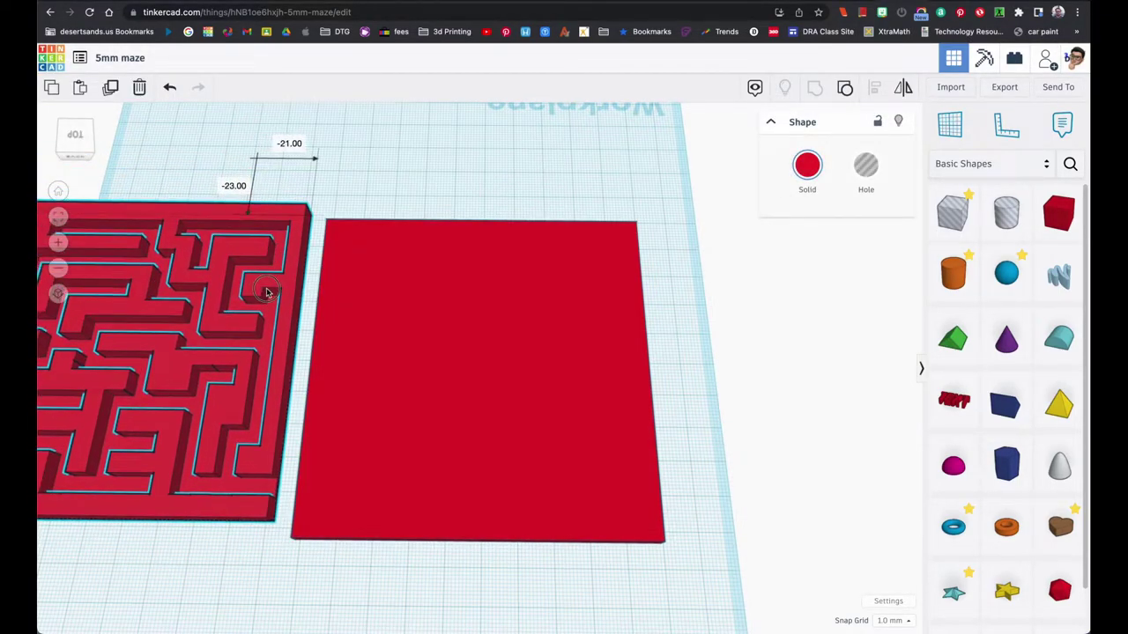
{"action": "left_click", "coordinate": [60, 217]}
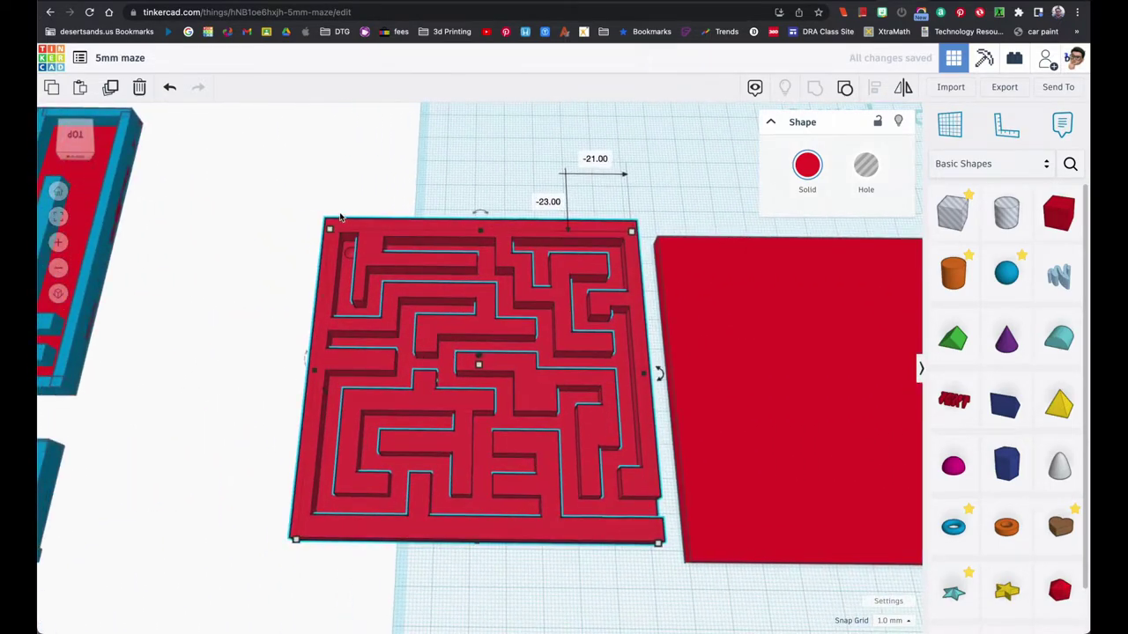
{"action": "left_click", "coordinate": [620, 200]}
{"action": "left_click_drag", "start_coordinate": [552, 217], "coordinate": [727, 312]}
{"action": "left_click", "coordinate": [58, 216]}
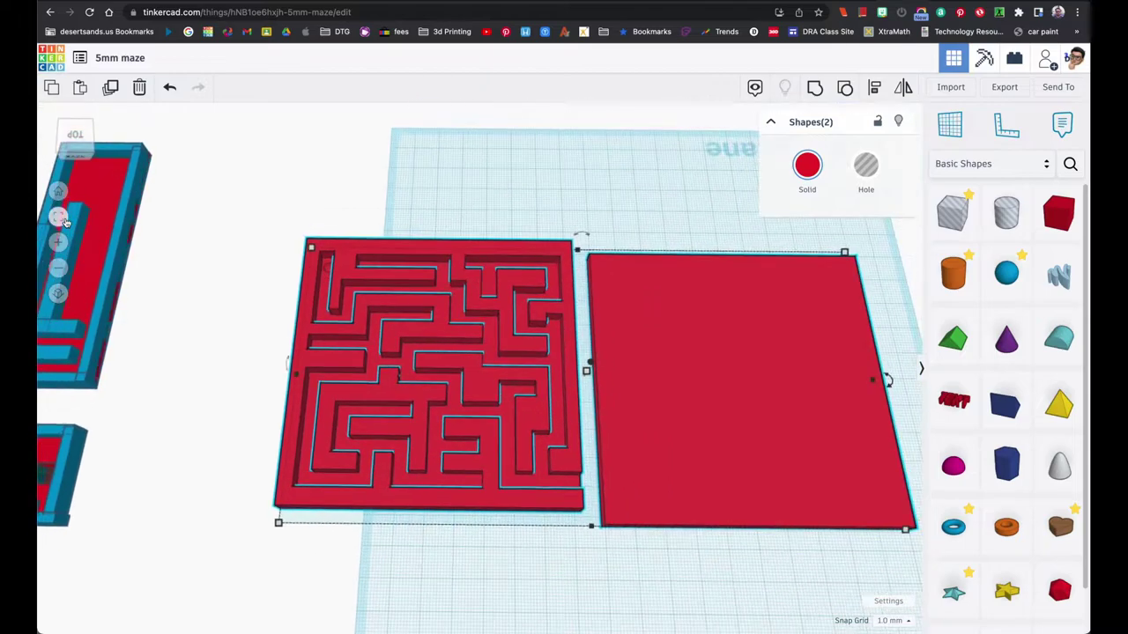
Step: Shift the blank plate 5 mm so its edges line up with the finished maze, and clear the selection
{"action": "left_click", "coordinate": [499, 246]}
{"action": "right_click_drag", "start_coordinate": [496, 312], "coordinate": [511, 345]}
{"action": "left_click", "coordinate": [541, 349]}
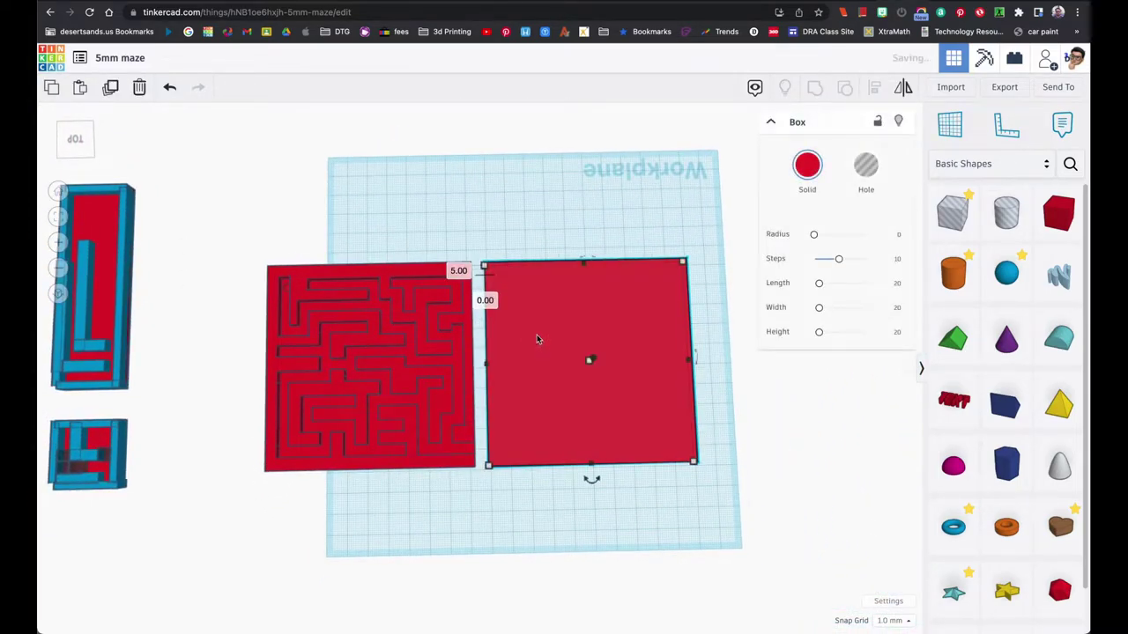
{"action": "left_click", "coordinate": [463, 451]}
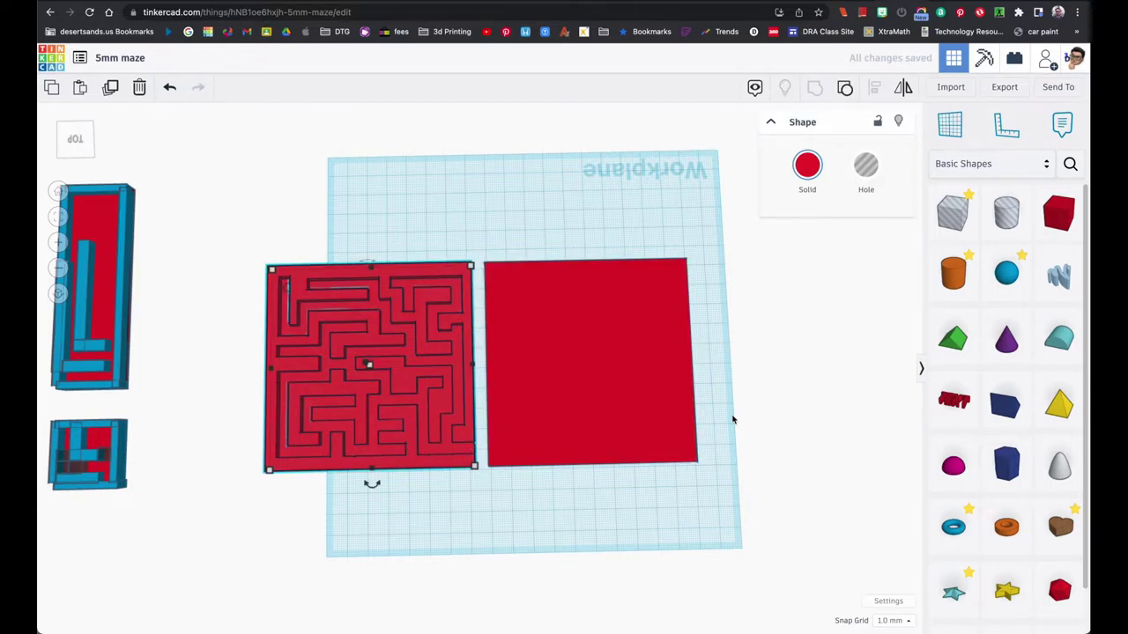
{"action": "key", "text": "Escape"}
Step: Place a box hole on the workplane just outside the blank plate's near edge and set its depth to 6 mm
{"action": "left_click_drag", "start_coordinate": [950, 223], "coordinate": [528, 506]}
{"action": "mouse_move", "coordinate": [544, 524]}
{"action": "left_click", "coordinate": [622, 501]}
{"action": "type", "text": "6"}
{"action": "key", "text": "Return"}
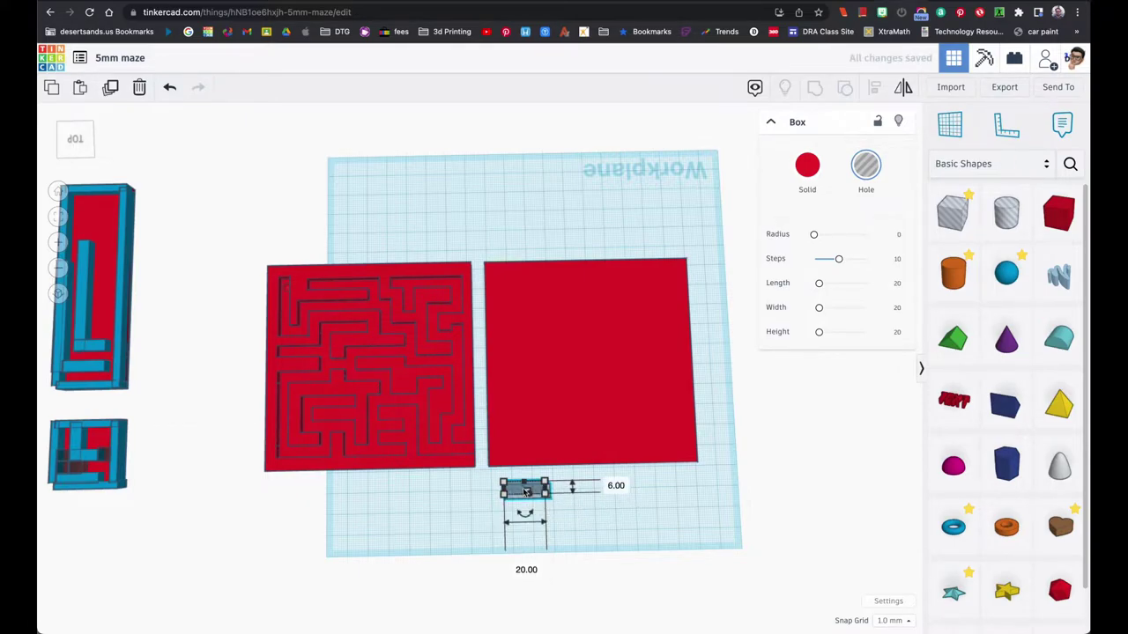
{"action": "right_click_drag", "start_coordinate": [525, 492], "coordinate": [523, 357]}
{"action": "right_click_drag", "start_coordinate": [568, 429], "coordinate": [408, 443]}
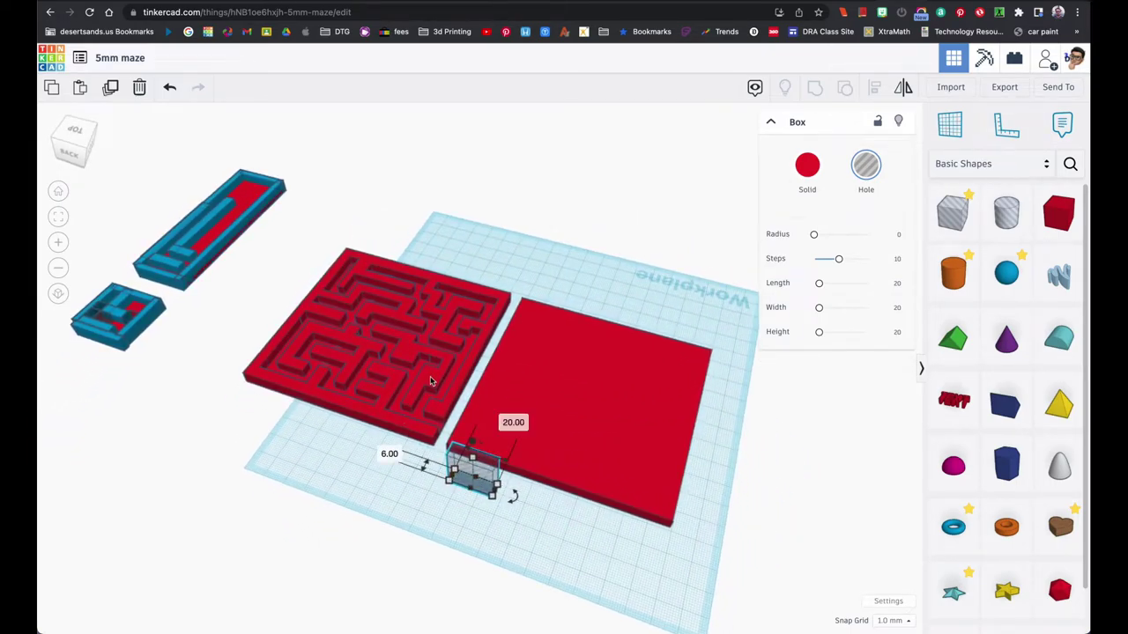
{"action": "right_click_drag", "start_coordinate": [460, 490], "coordinate": [526, 493]}
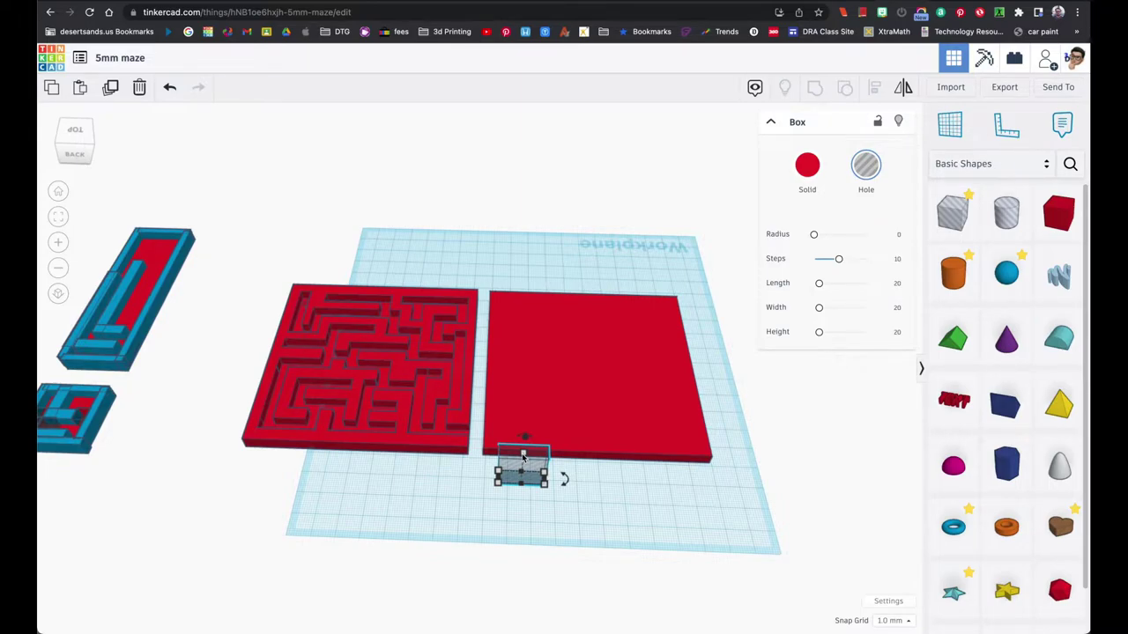
Step: Set the height of the box hole to 5.1 mm
{"action": "left_click", "coordinate": [604, 465]}
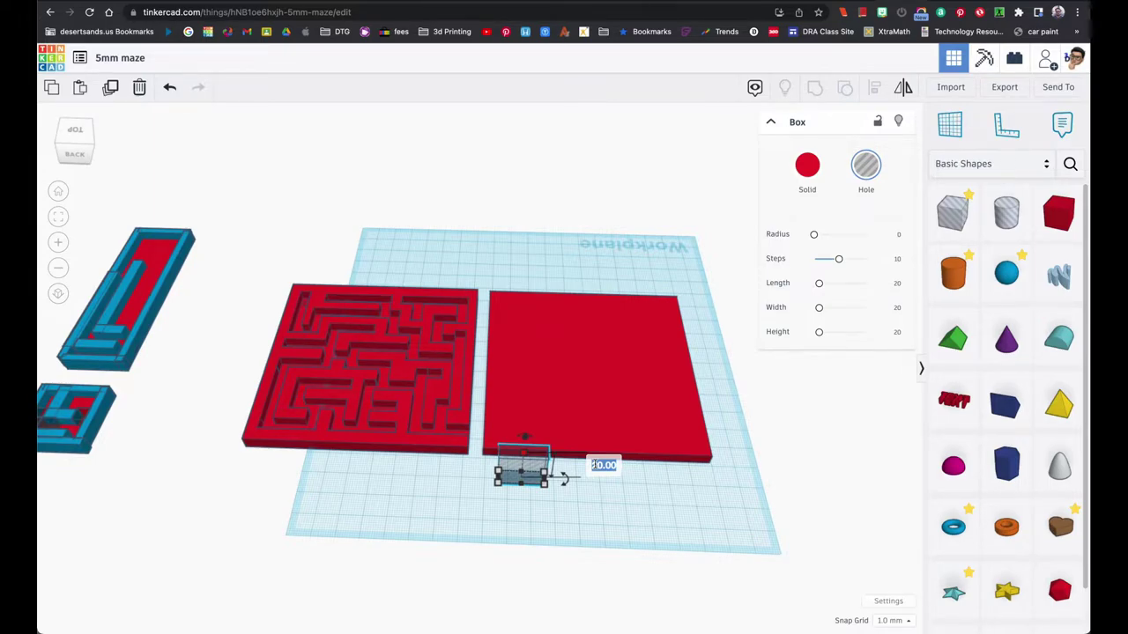
{"action": "left_click", "coordinate": [508, 445]}
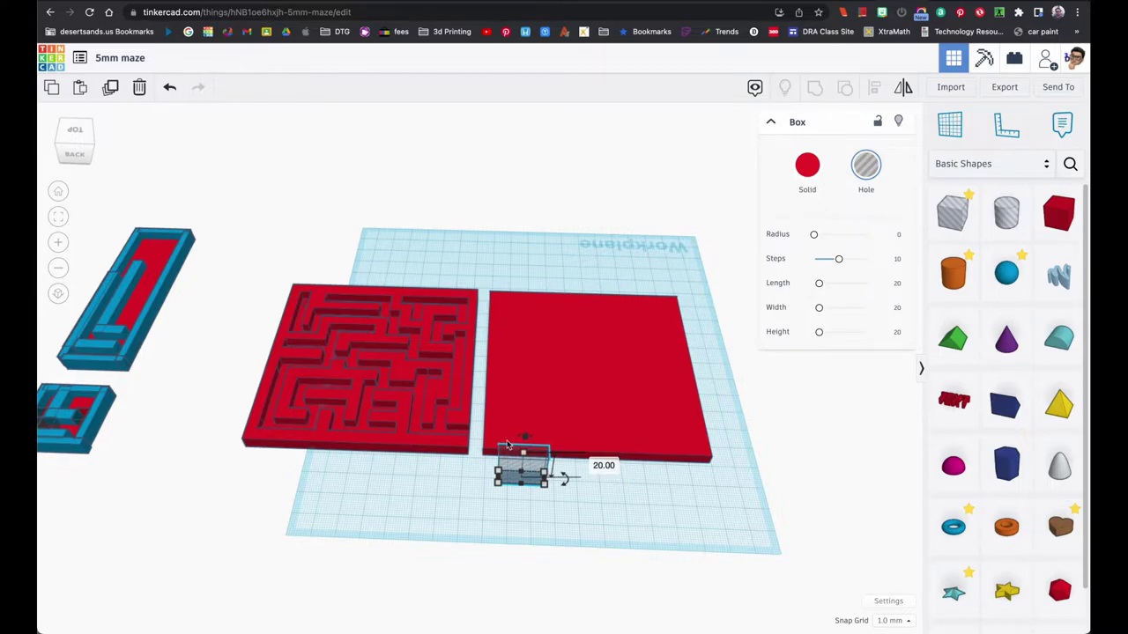
{"action": "left_click", "coordinate": [58, 216]}
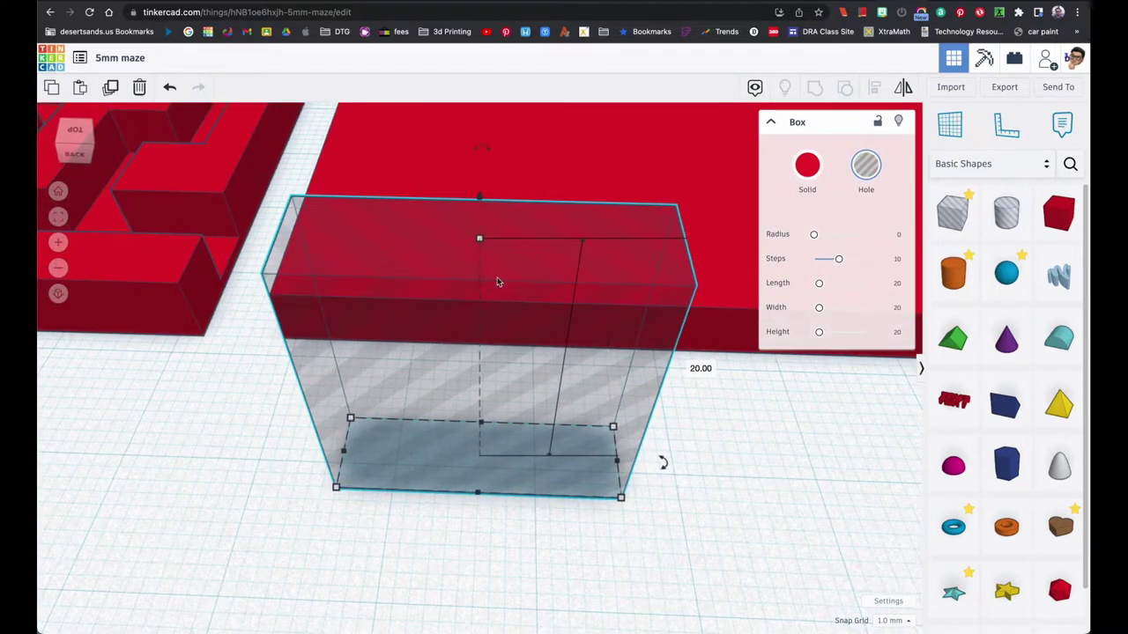
{"action": "scroll", "coordinate": [491, 275], "scroll_direction": "down", "scroll_amount": 4}
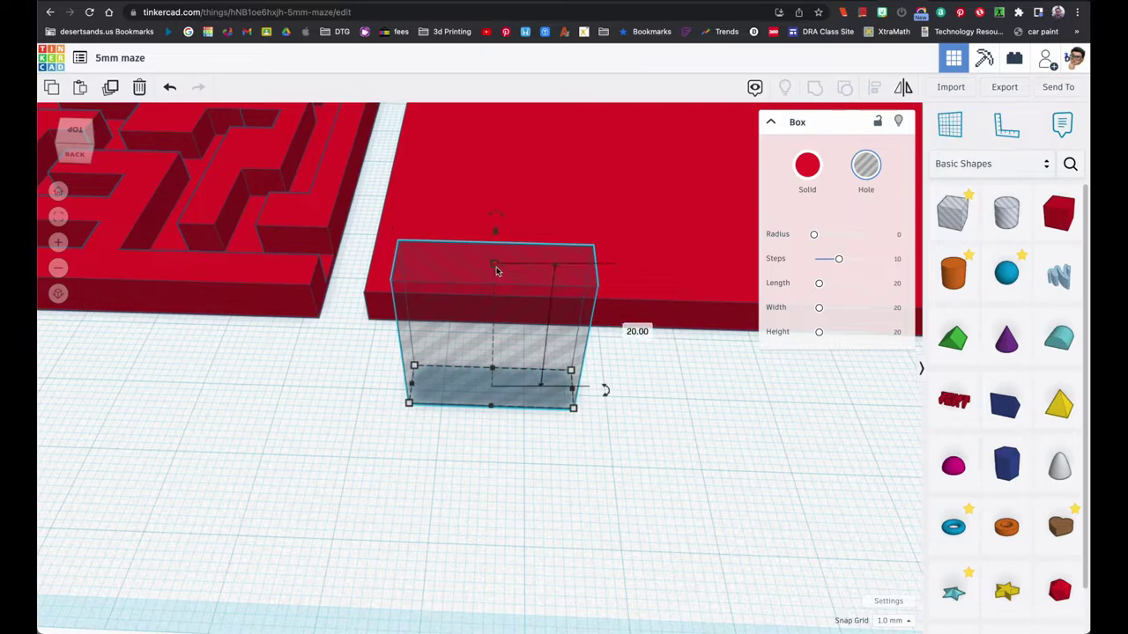
{"action": "left_click", "coordinate": [632, 332]}
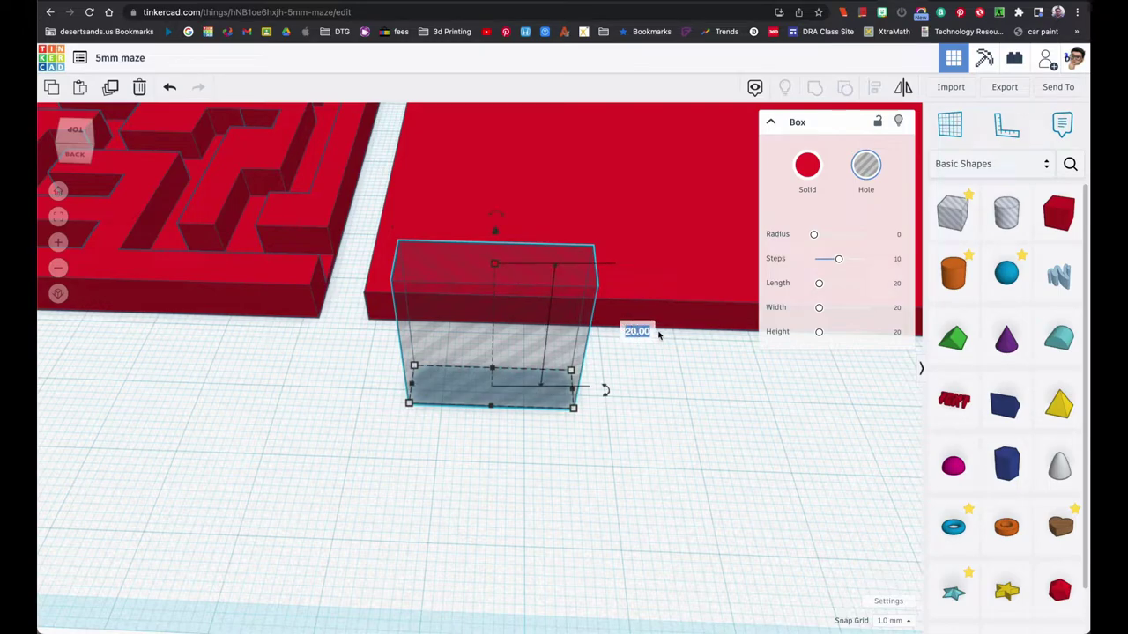
{"action": "type", "text": "5.1"}
{"action": "key", "text": "Return"}
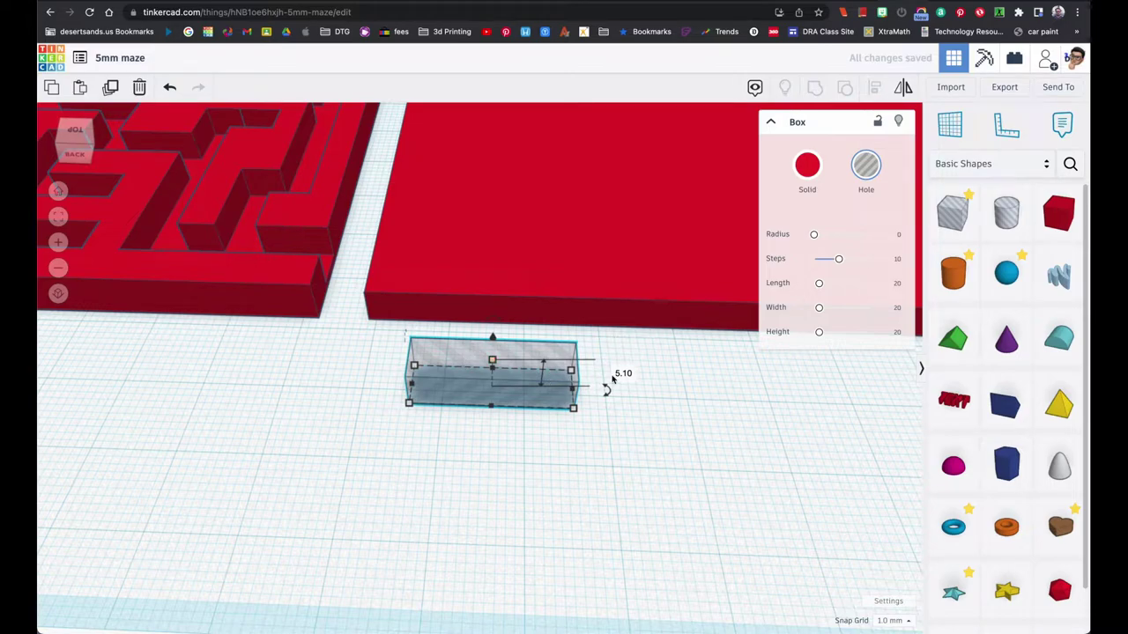
Step: Move the box hole onto the blank plate, slightly inside the near edge at the corner beside the finished maze
{"action": "left_click_drag", "start_coordinate": [449, 362], "coordinate": [412, 268]}
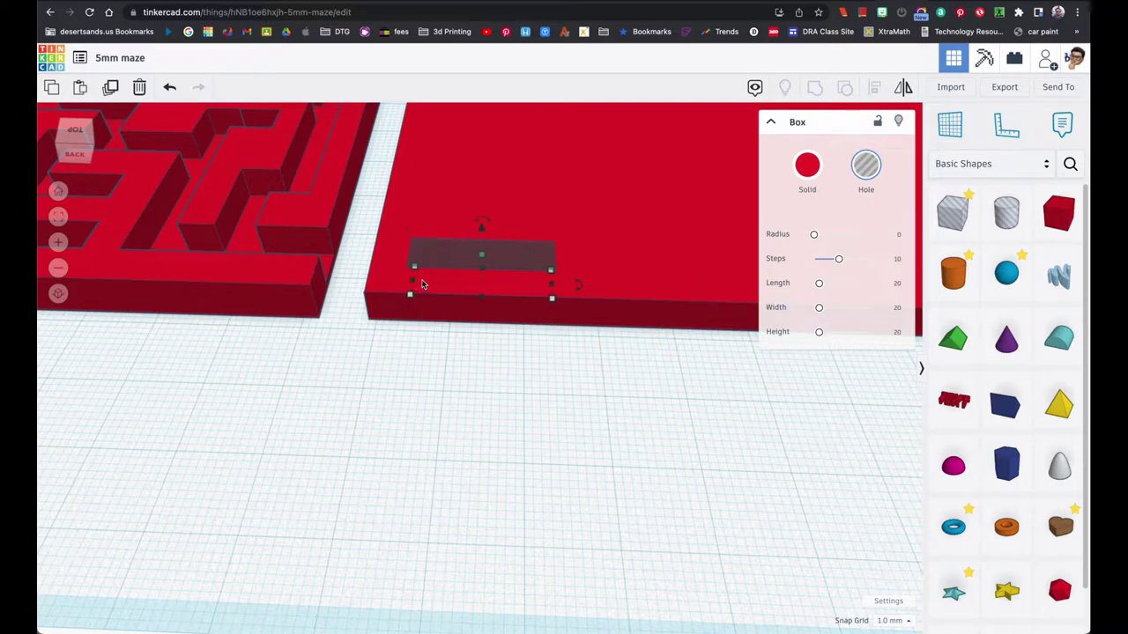
{"action": "scroll", "coordinate": [445, 300], "scroll_direction": "down", "scroll_amount": 3}
{"action": "scroll", "coordinate": [445, 304], "scroll_direction": "up", "scroll_amount": 3}
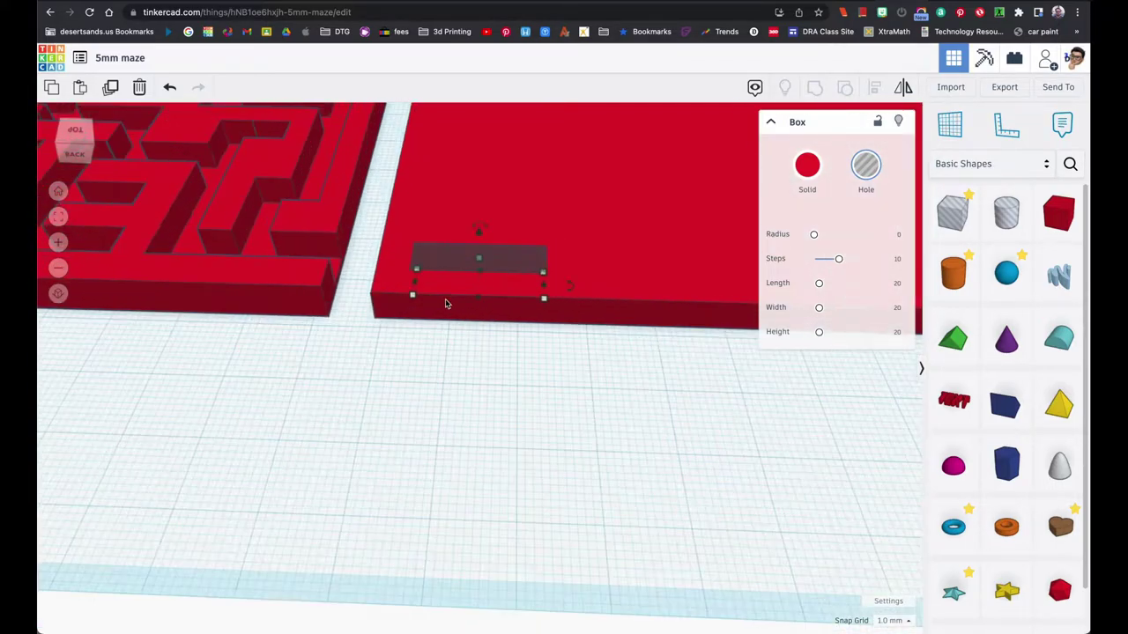
{"action": "scroll", "coordinate": [444, 304], "scroll_direction": "up", "scroll_amount": 1}
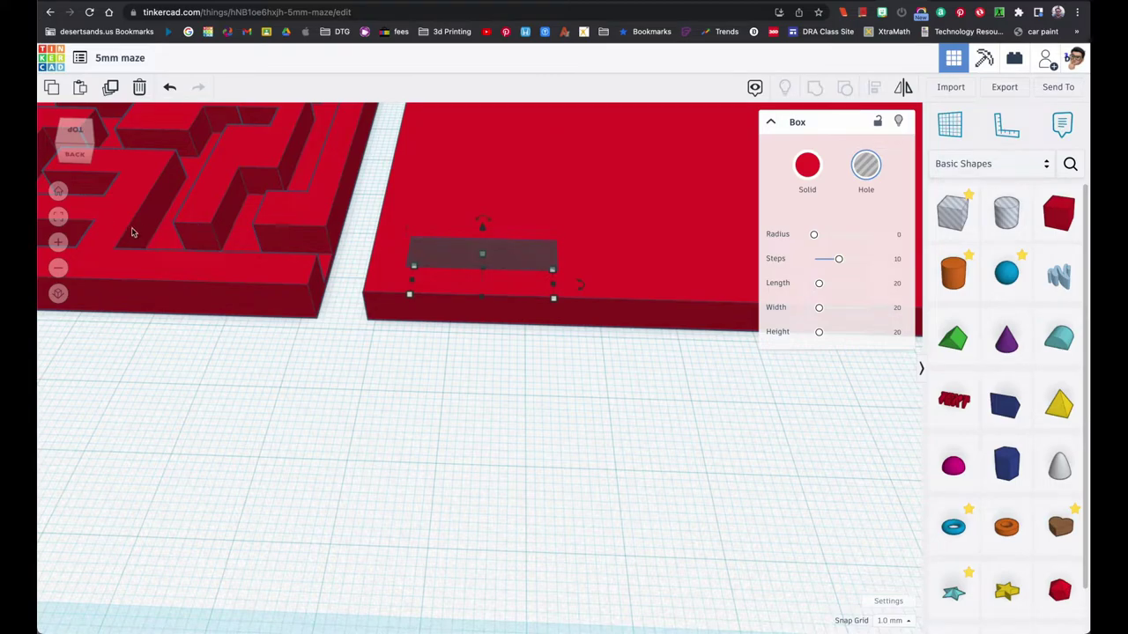
Step: Slide the box hole 75 mm along the plate's near edge to the side away from the finished maze
{"action": "left_click_drag", "start_coordinate": [264, 319], "coordinate": [396, 301]}
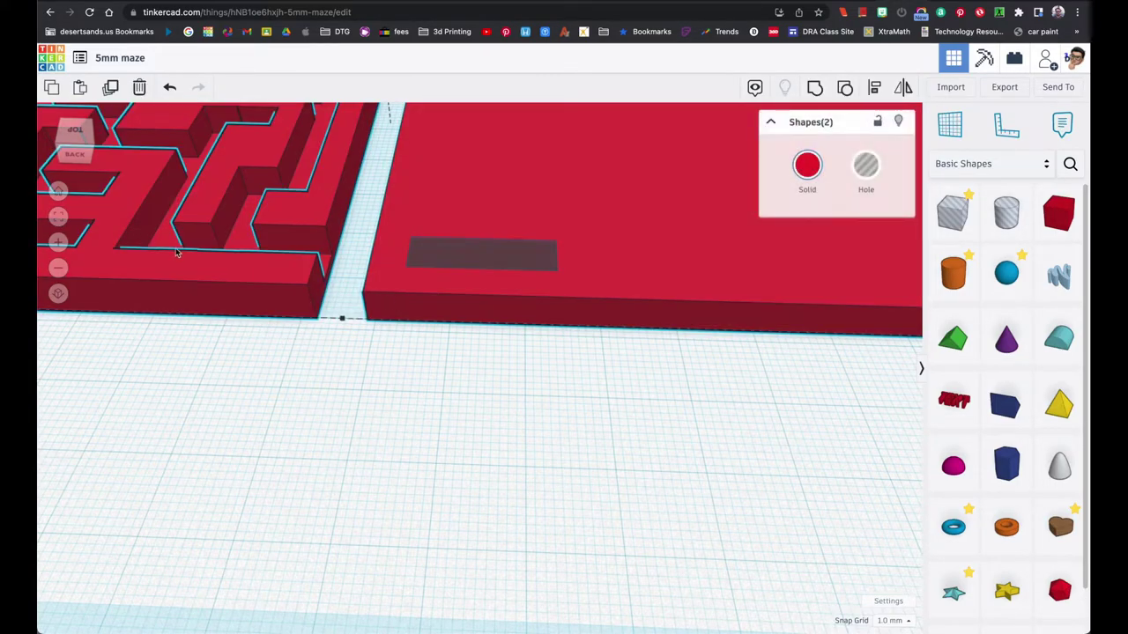
{"action": "left_click", "coordinate": [59, 218]}
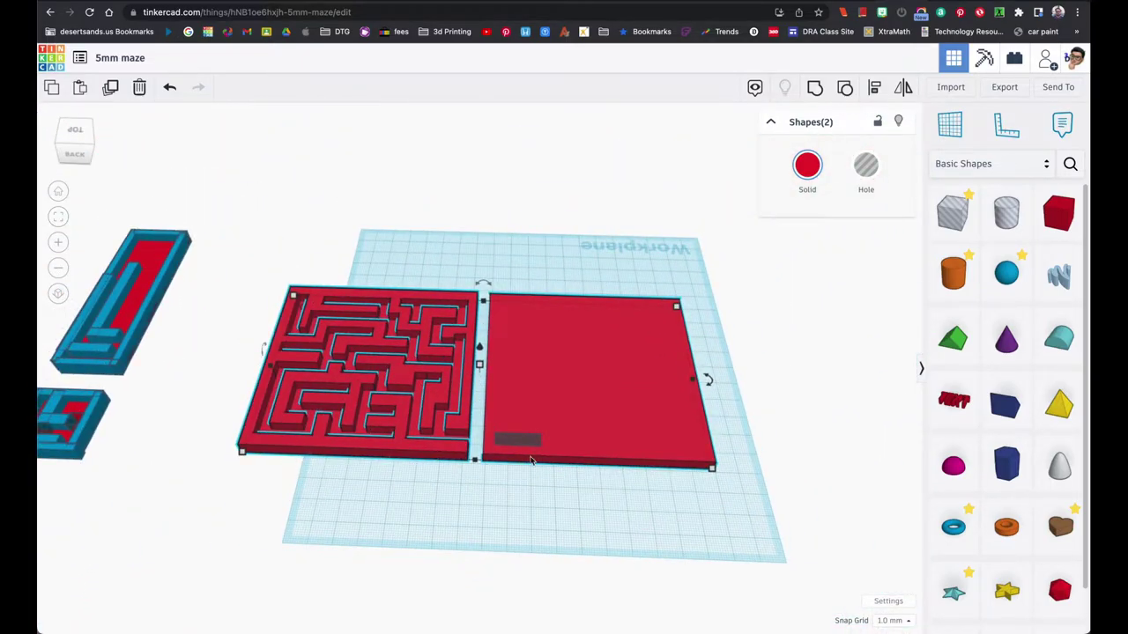
{"action": "left_click", "coordinate": [528, 454]}
{"action": "left_click_drag", "start_coordinate": [518, 438], "coordinate": [689, 449]}
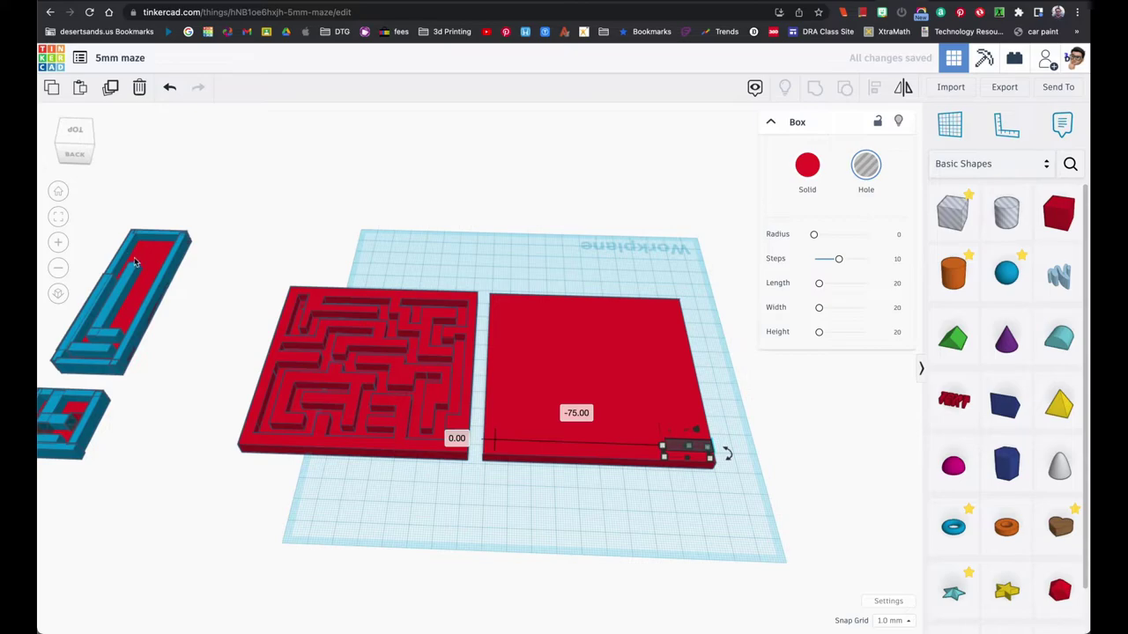
{"action": "left_click", "coordinate": [58, 218]}
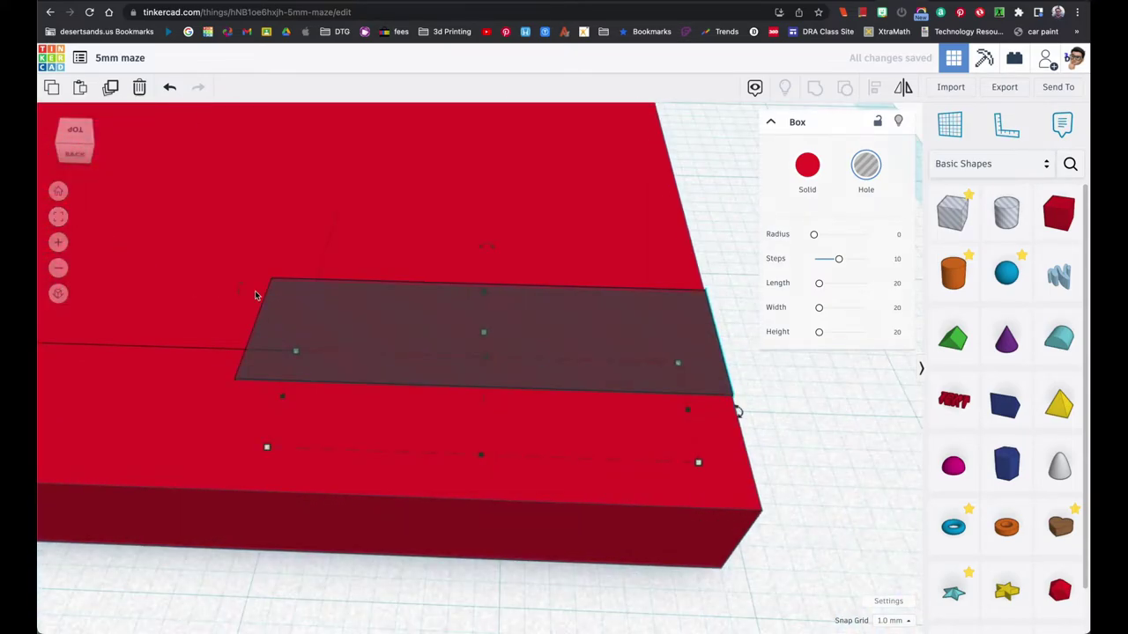
{"action": "right_click_drag", "start_coordinate": [256, 296], "coordinate": [307, 345]}
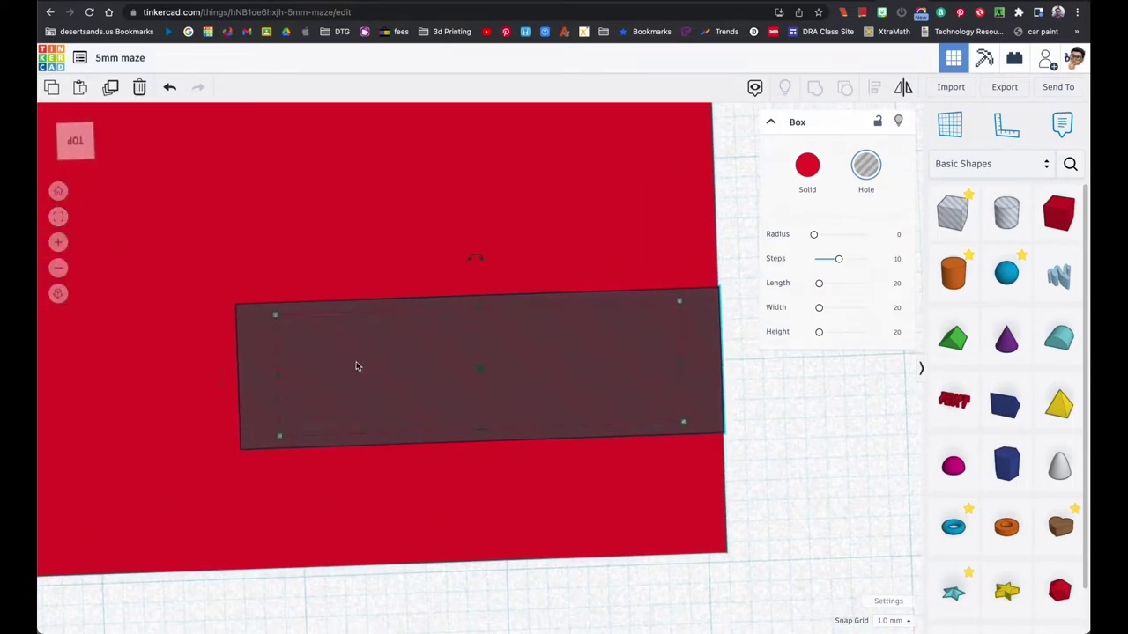
Step: Set the length of the box hole on the blank plate to 25 mm
{"action": "left_click", "coordinate": [124, 320]}
{"action": "left_click", "coordinate": [59, 218]}
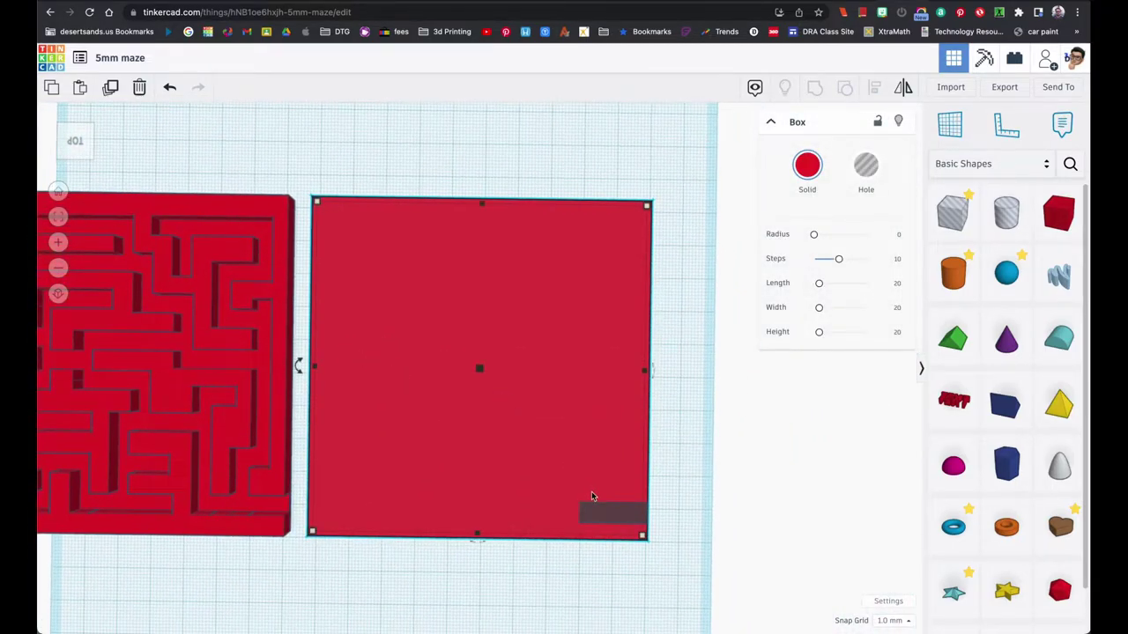
{"action": "left_click", "coordinate": [605, 516]}
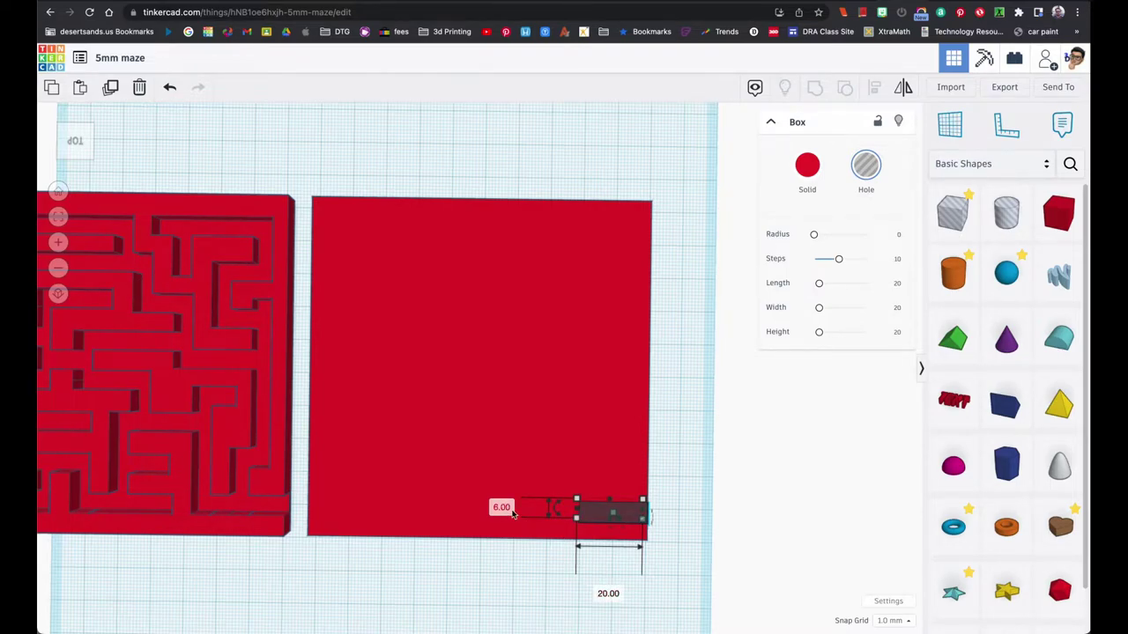
{"action": "left_click", "coordinate": [608, 593]}
{"action": "type", "text": "25"}
{"action": "key", "text": "Return"}
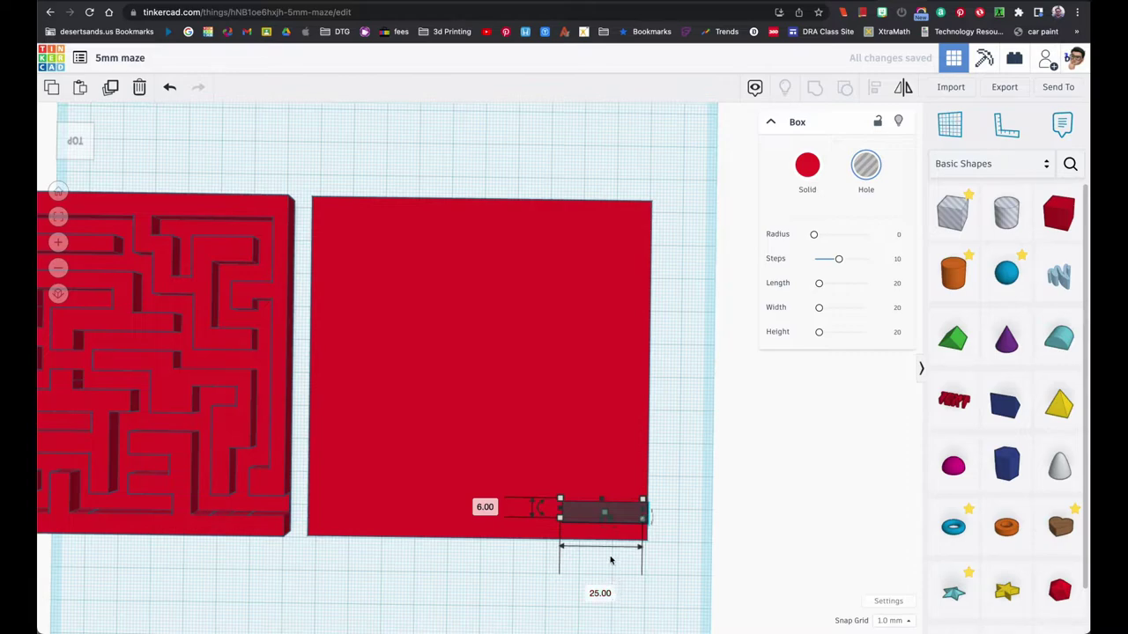
{"action": "left_click", "coordinate": [675, 509]}
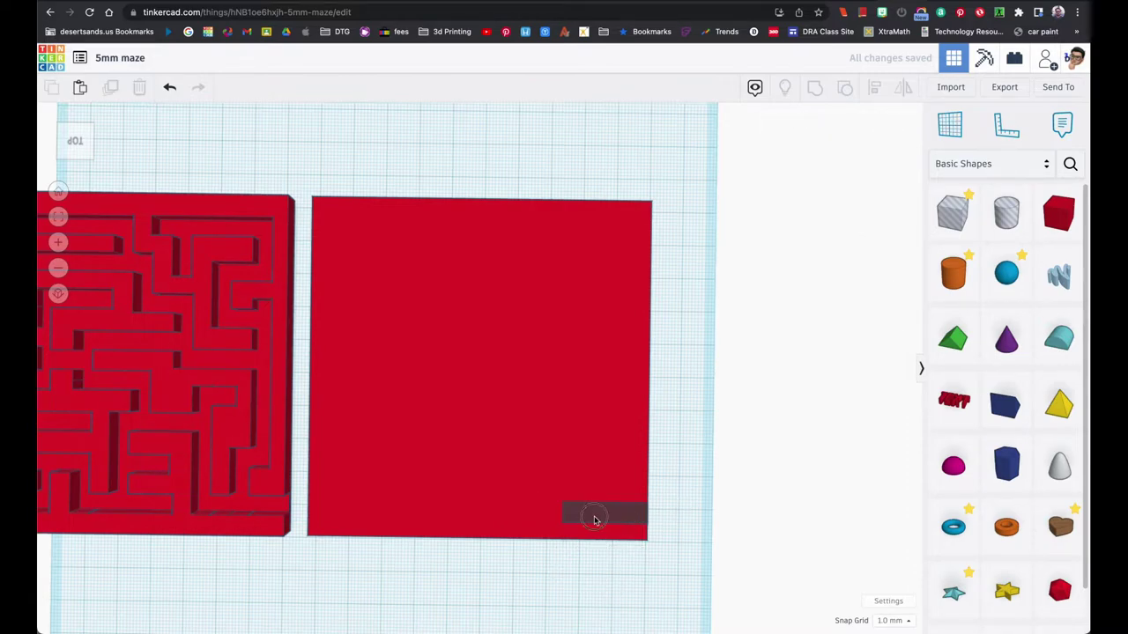
Step: Duplicate the box hole, rotate the copy 90°, and move it 9.5 mm both ways to form an L at the inner end
{"action": "left_click", "coordinate": [594, 519]}
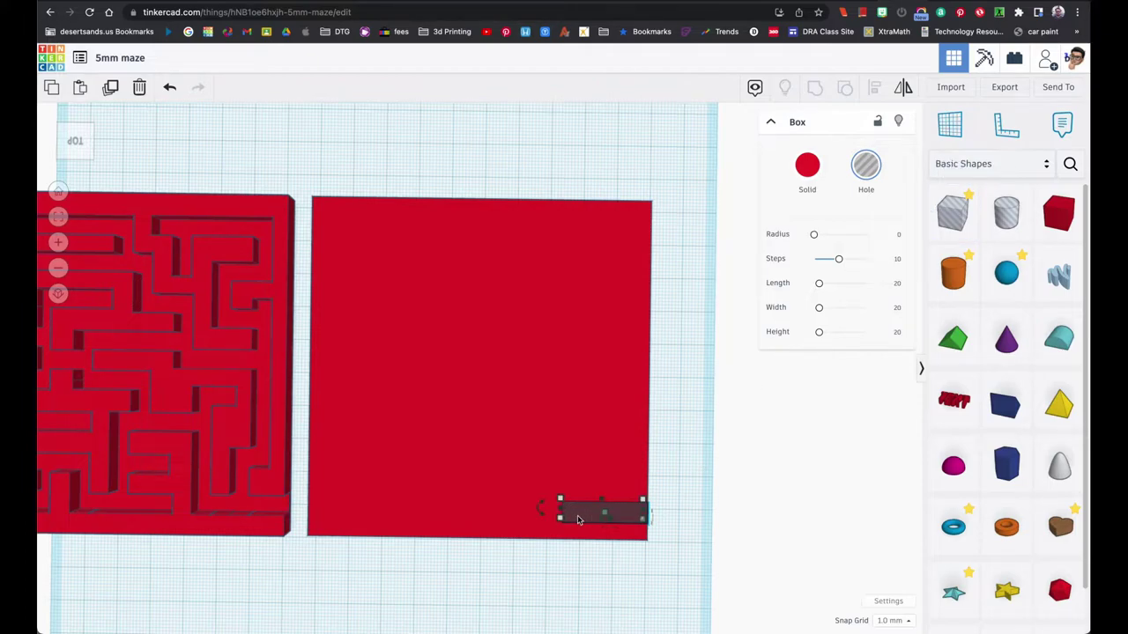
{"action": "left_click", "coordinate": [110, 87]}
{"action": "left_click_drag", "start_coordinate": [541, 513], "coordinate": [602, 544]}
{"action": "left_click_drag", "start_coordinate": [599, 490], "coordinate": [574, 458]}
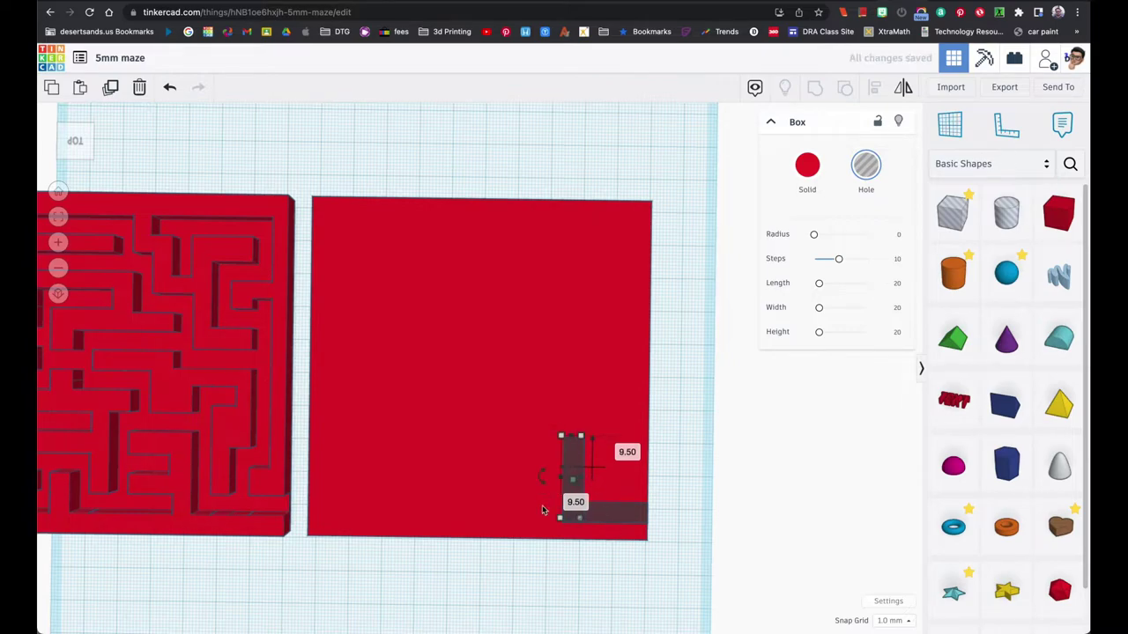
Step: Set the snap grid to 0.1 mm and select the original box hole that reaches the plate's outer edge
{"action": "left_click", "coordinate": [58, 217]}
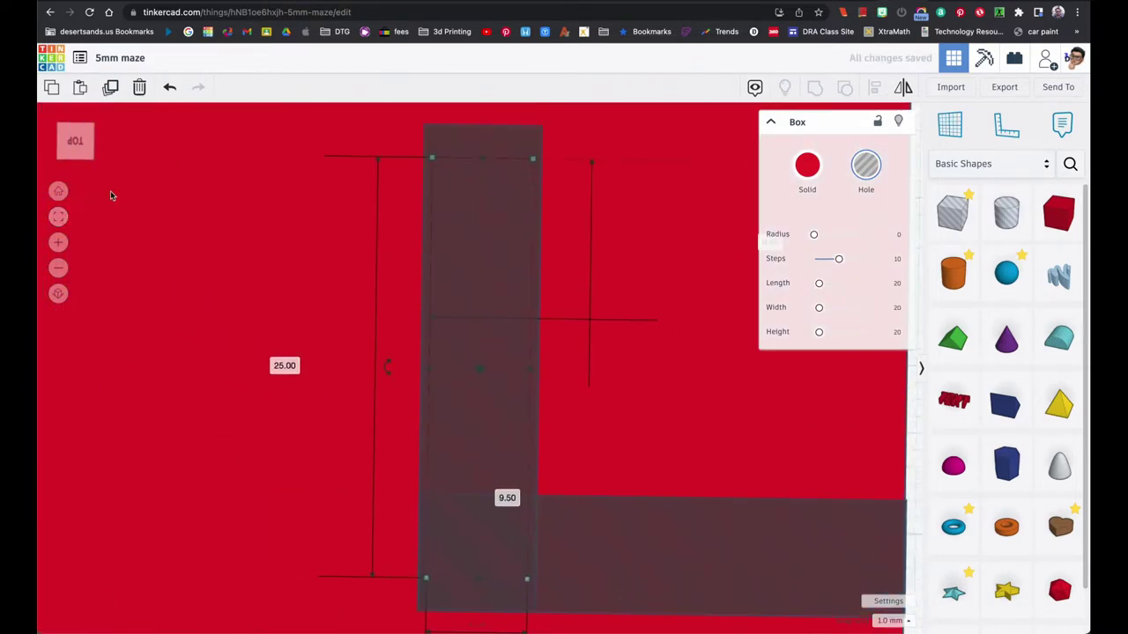
{"action": "scroll", "coordinate": [275, 243], "scroll_direction": "down", "scroll_amount": 2}
{"action": "right_click_drag", "start_coordinate": [271, 239], "coordinate": [422, 533]}
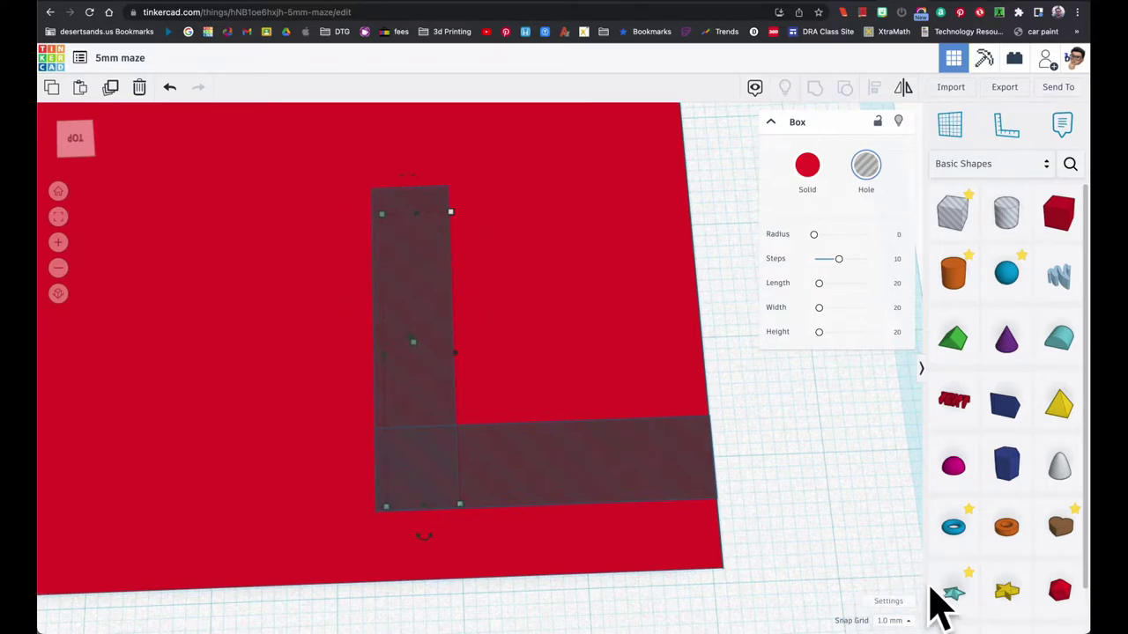
{"action": "left_click", "coordinate": [892, 620]}
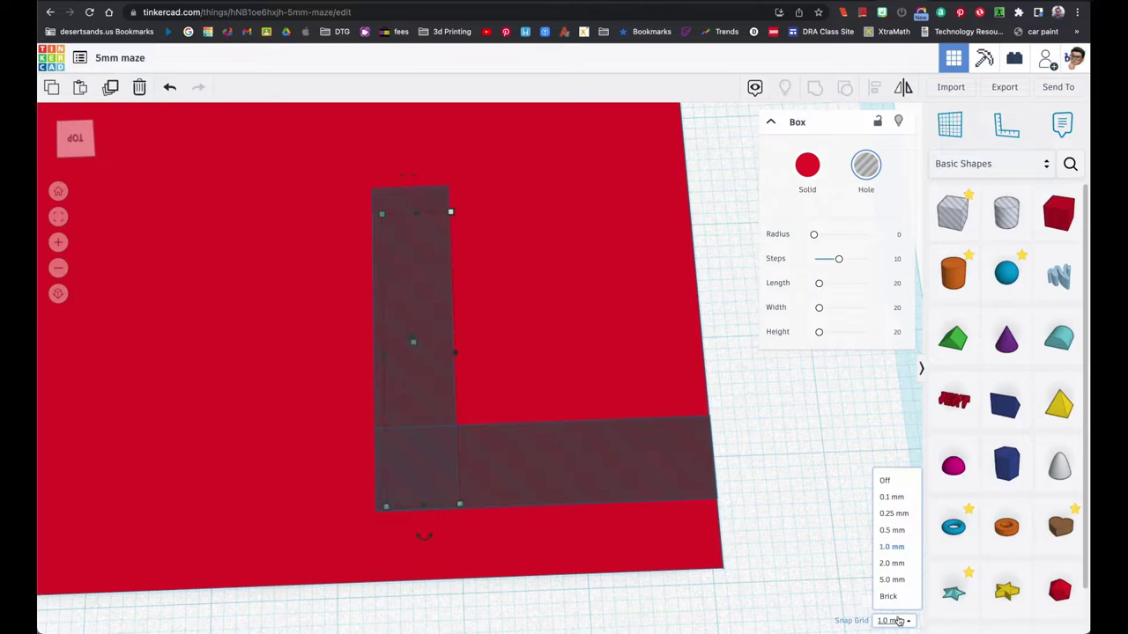
{"action": "left_click", "coordinate": [899, 501]}
{"action": "left_click", "coordinate": [417, 473]}
{"action": "right_click_drag", "start_coordinate": [400, 473], "coordinate": [498, 482]}
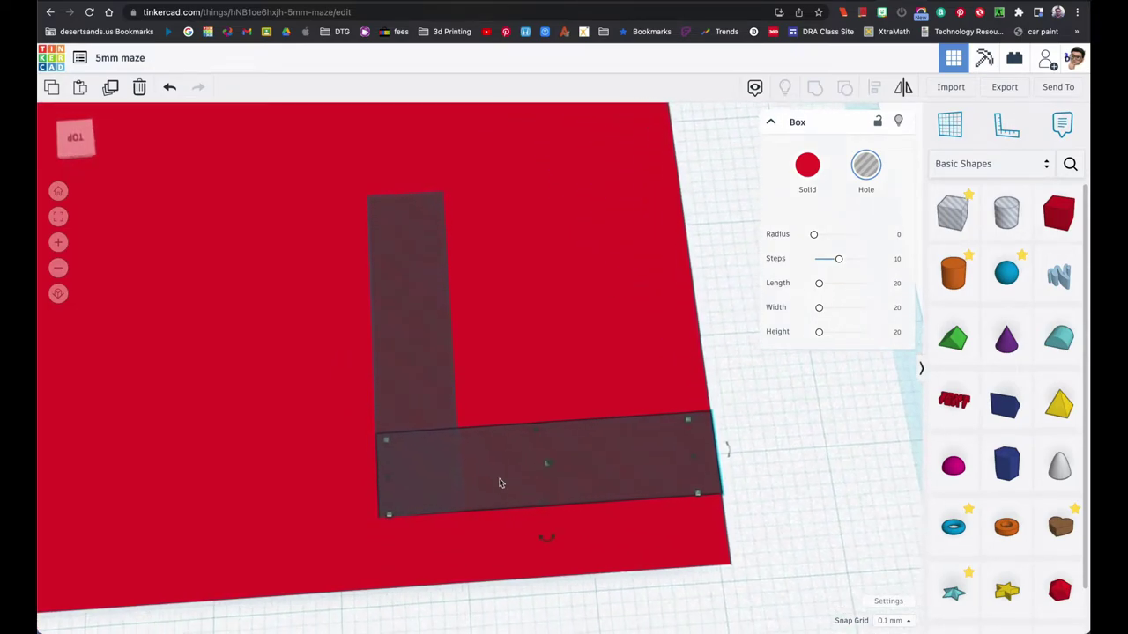
Step: Nudge the rotated box hole inward in 0.1 mm increments until its side meets the inner end of the original hole
{"action": "left_click", "coordinate": [423, 407]}
{"action": "key", "text": "Left"}
{"action": "key", "text": "Left"}
{"action": "key", "text": "Left"}
{"action": "key", "text": "Left"}
{"action": "key", "text": "Left"}
{"action": "key", "text": "Left"}
{"action": "key", "text": "Left"}
{"action": "key", "text": "Left"}
{"action": "key", "text": "Left"}
{"action": "key", "text": "Left"}
{"action": "key", "text": "Left"}
{"action": "key", "text": "Left"}
{"action": "key", "text": "Left"}
{"action": "key", "text": "Left"}
{"action": "key", "text": "Left"}
{"action": "key", "text": "Left"}
{"action": "key", "text": "Left"}
{"action": "key", "text": "Left"}
{"action": "key", "text": "Left"}
{"action": "key", "text": "Left"}
{"action": "key", "text": "Left"}
{"action": "key", "text": "Left"}
{"action": "key", "text": "Left"}
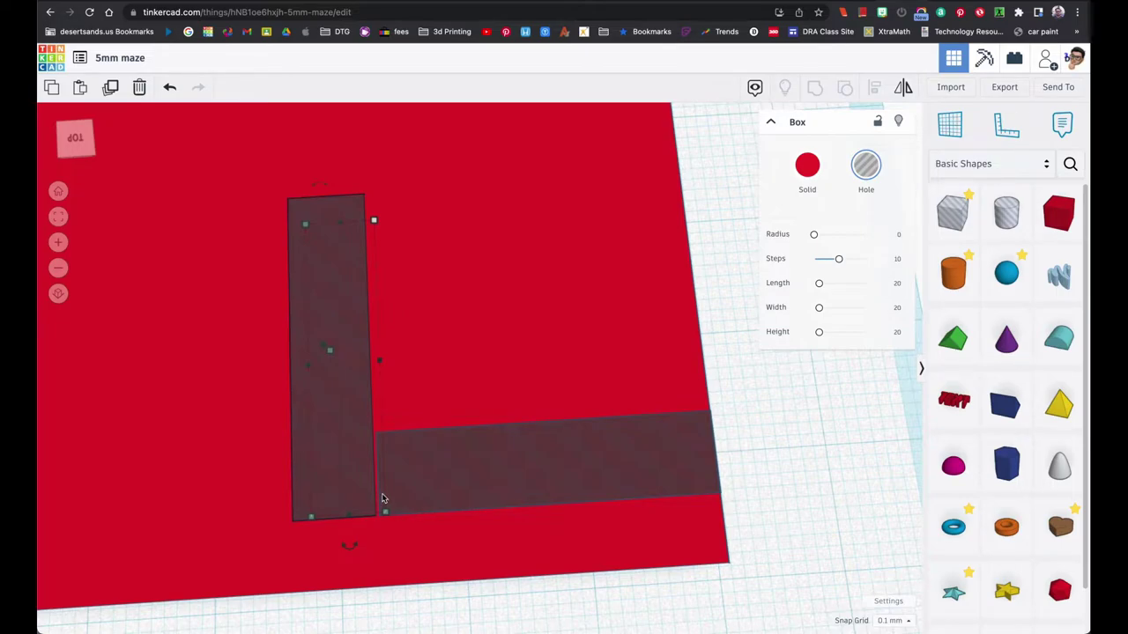
{"action": "key", "text": "Right"}
{"action": "right_click_drag", "start_coordinate": [382, 498], "coordinate": [381, 471]}
{"action": "left_click", "coordinate": [381, 471]}
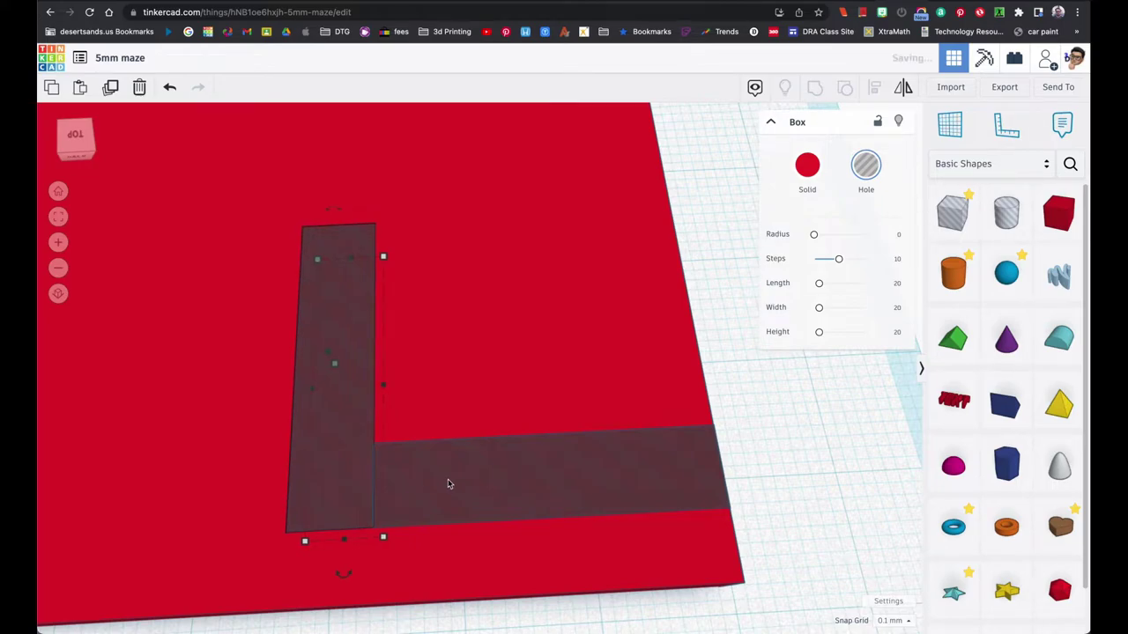
Step: Duplicate the perpendicular box hole and place the copy across the entrance path, near the plate's outer edge
{"action": "scroll", "coordinate": [448, 481], "scroll_direction": "down", "scroll_amount": 5}
{"action": "left_click", "coordinate": [484, 504]}
{"action": "right_click_drag", "start_coordinate": [485, 504], "coordinate": [511, 512]}
{"action": "left_click_drag", "start_coordinate": [138, 482], "coordinate": [76, 449]}
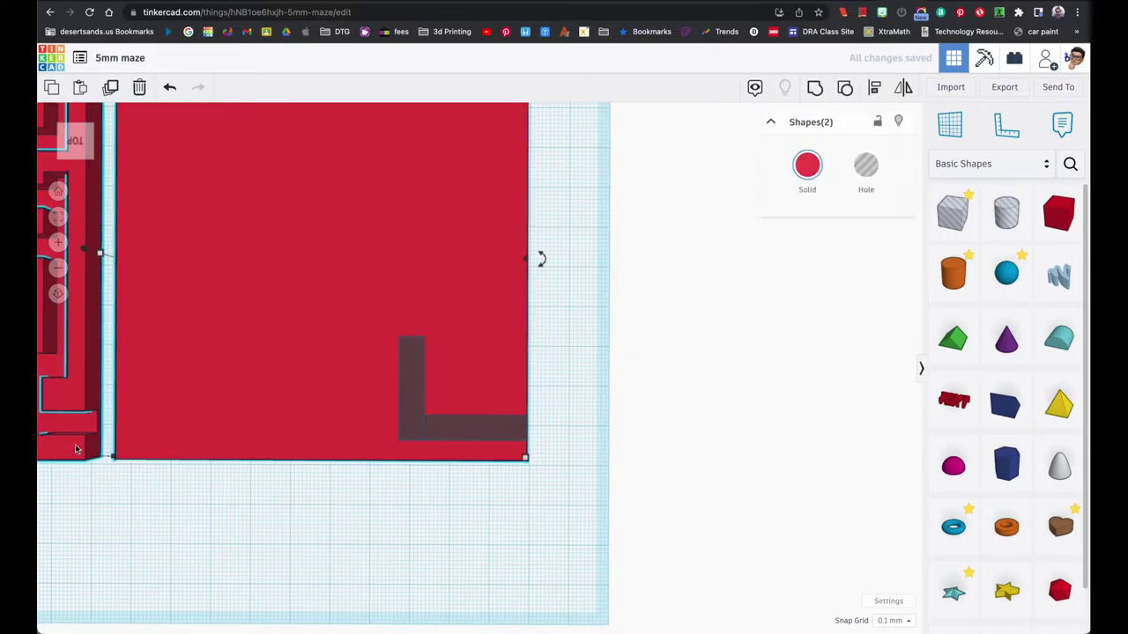
{"action": "left_click", "coordinate": [58, 216]}
{"action": "left_click", "coordinate": [512, 543]}
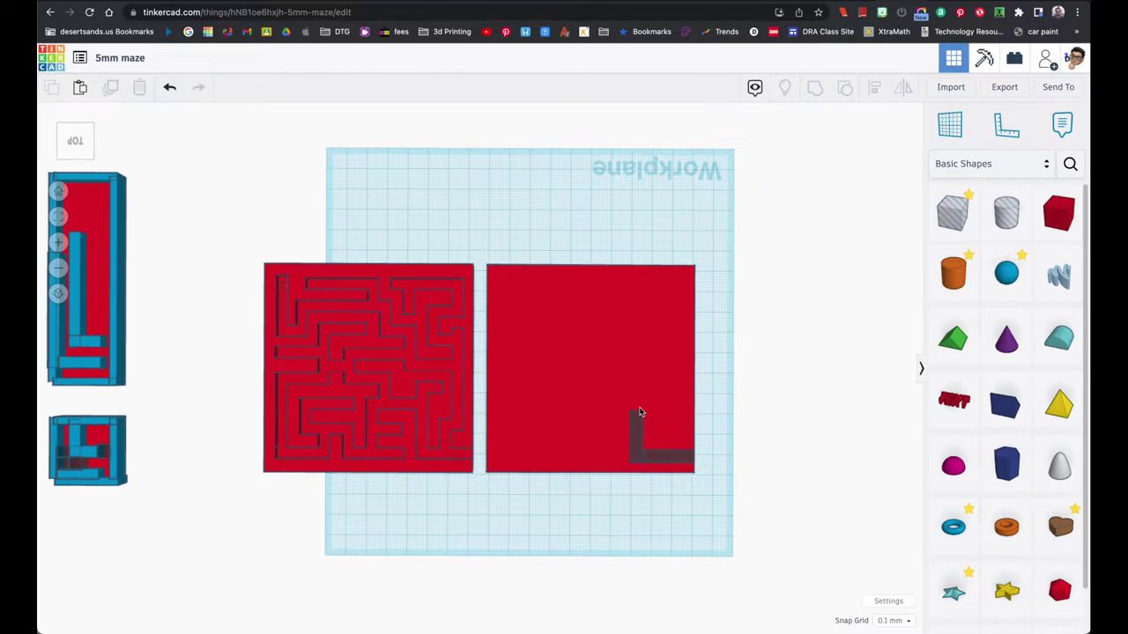
{"action": "left_click", "coordinate": [662, 461]}
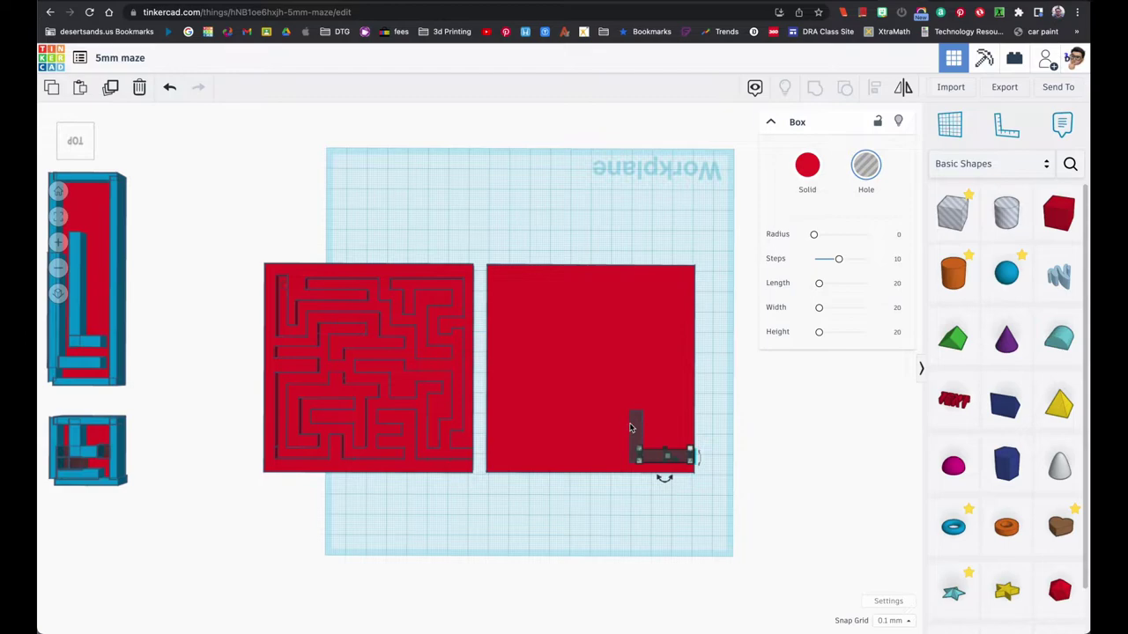
{"action": "mouse_move", "coordinate": [693, 455]}
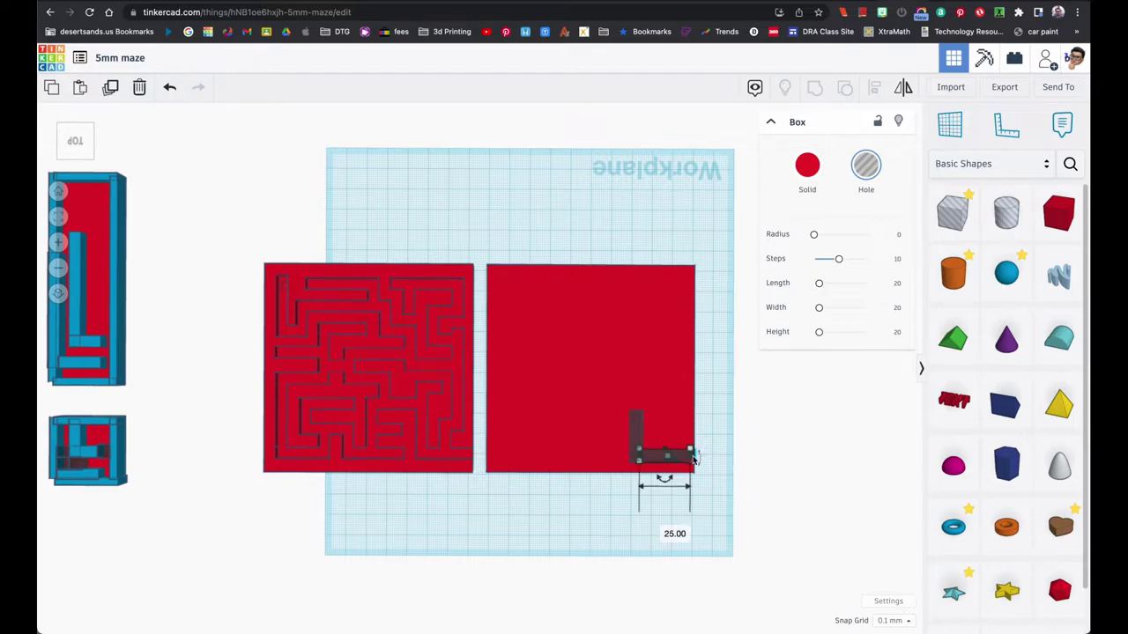
{"action": "left_click", "coordinate": [633, 431]}
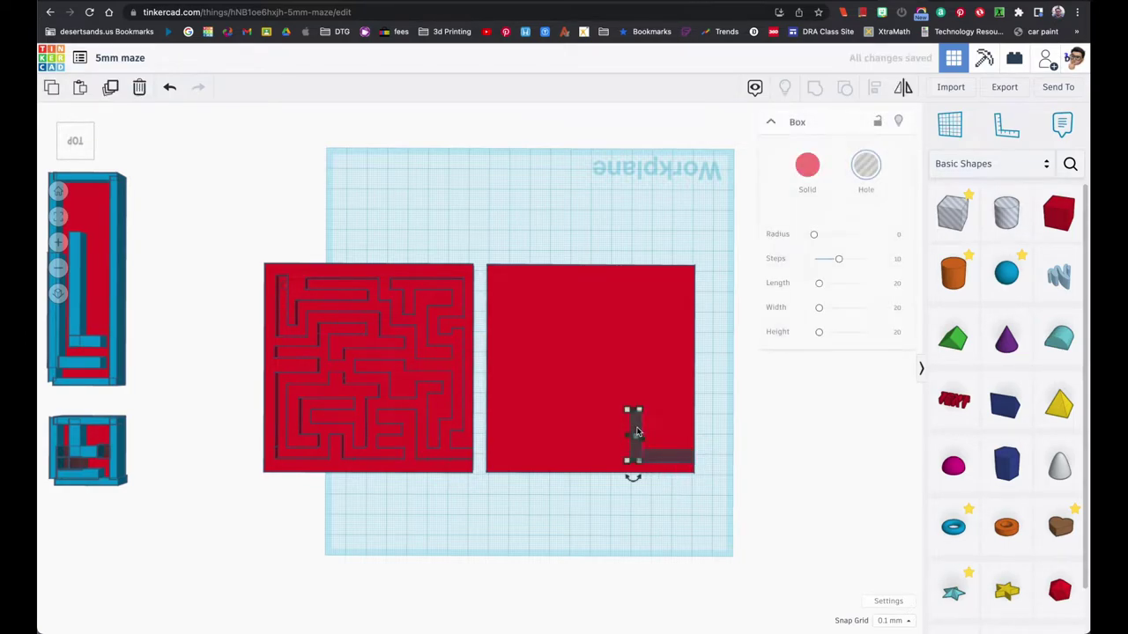
{"action": "left_click_drag", "start_coordinate": [635, 430], "coordinate": [679, 429]}
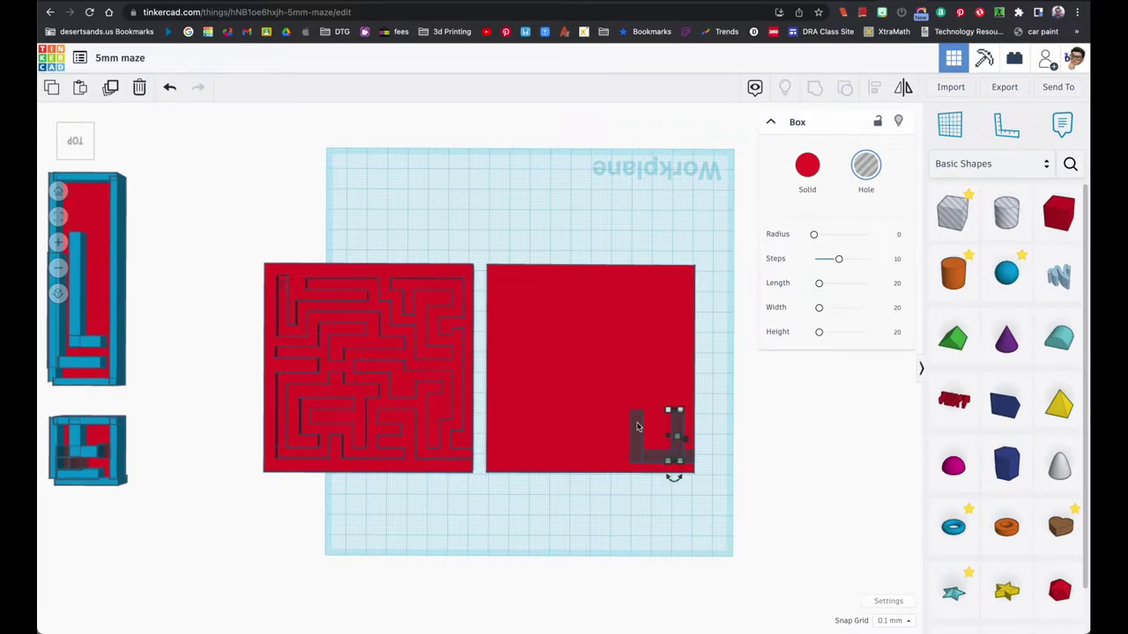
Step: Duplicate the entrance box hole, moving the copy 31 mm inward and 18.9 mm away from the near edge to the perpendicular hole's far end
{"action": "left_click", "coordinate": [657, 458]}
{"action": "left_click_drag", "start_coordinate": [657, 455], "coordinate": [588, 462]}
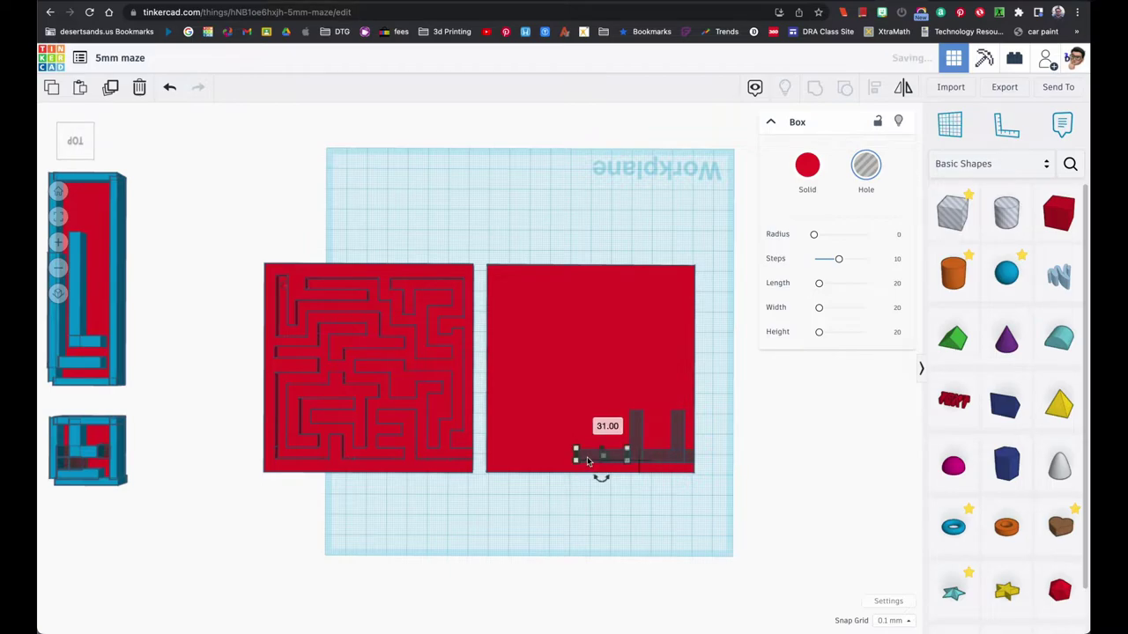
{"action": "left_click", "coordinate": [588, 462]}
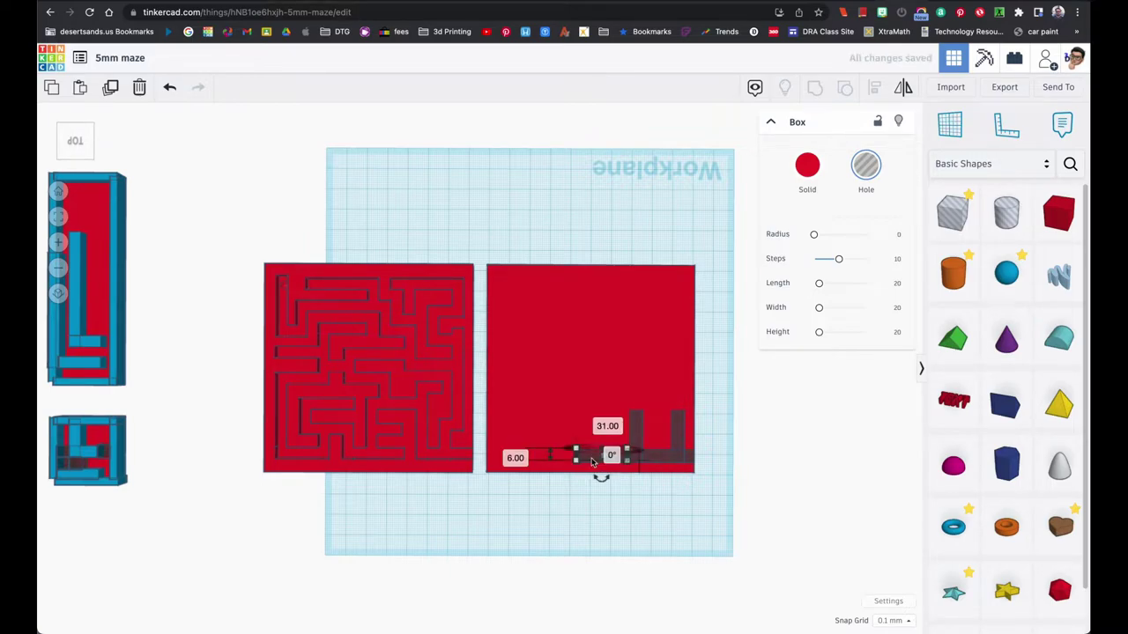
{"action": "left_click_drag", "start_coordinate": [590, 461], "coordinate": [589, 422]}
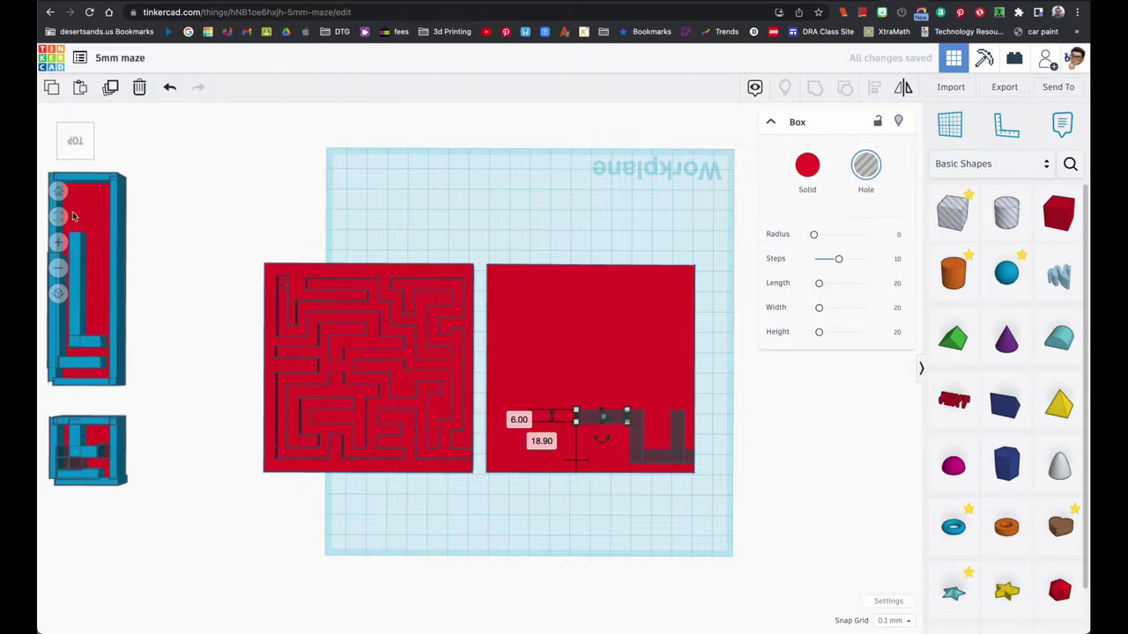
Step: Turn the snap grid off for fine alignment of the newly copied box hole
{"action": "key", "text": "f"}
{"action": "right_click_drag", "start_coordinate": [467, 314], "coordinate": [290, 425]}
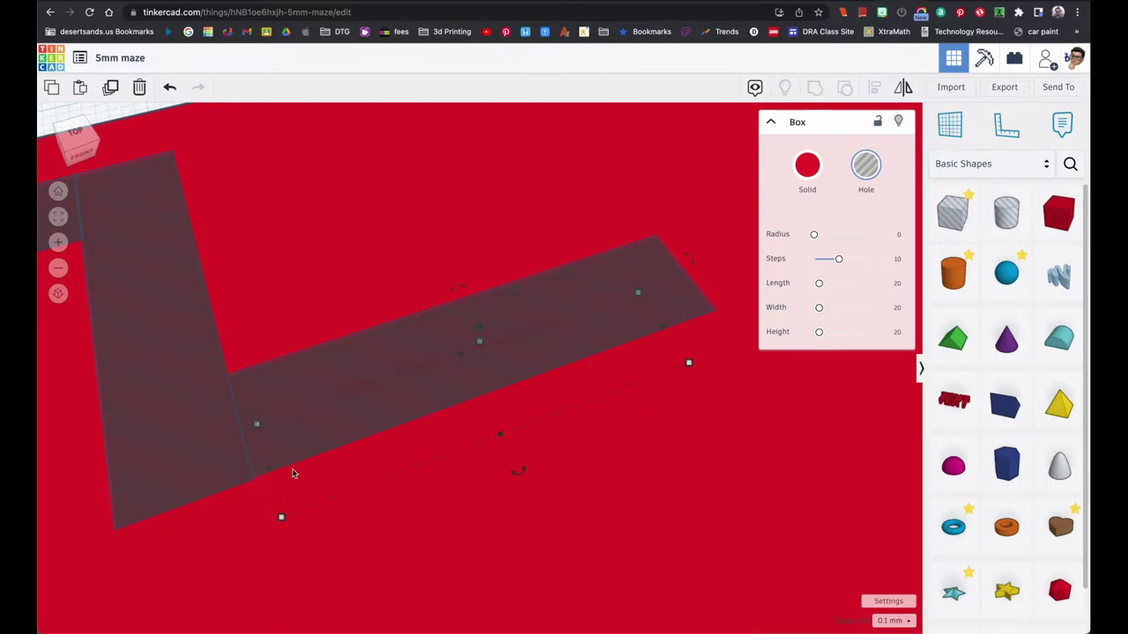
{"action": "right_click_drag", "start_coordinate": [412, 431], "coordinate": [358, 490]}
{"action": "left_click", "coordinate": [382, 391]}
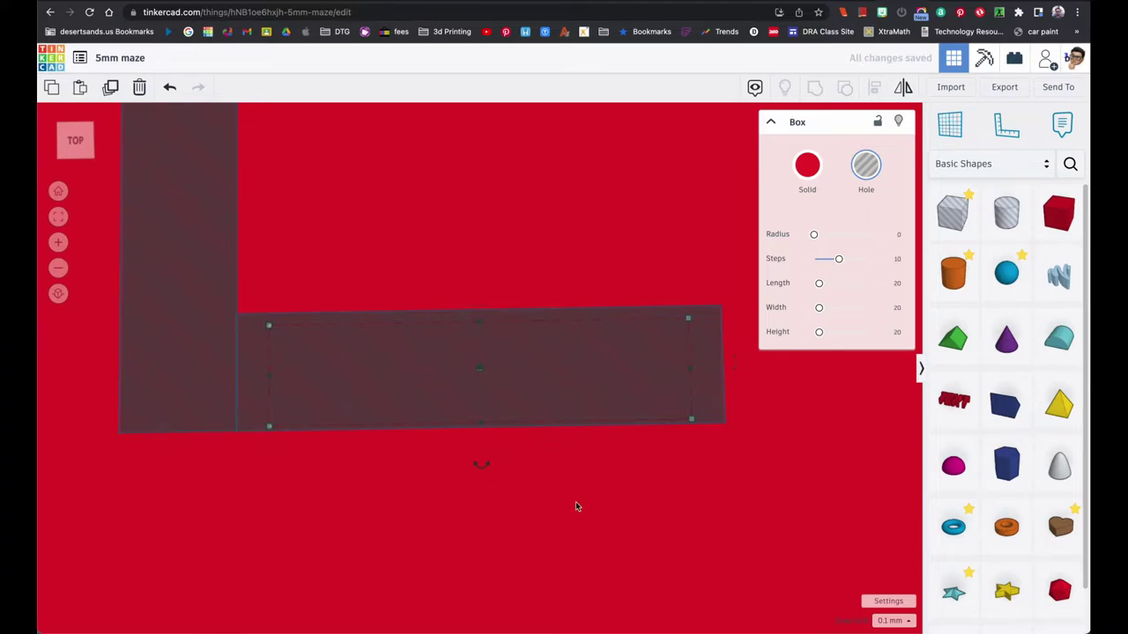
{"action": "left_click", "coordinate": [891, 620]}
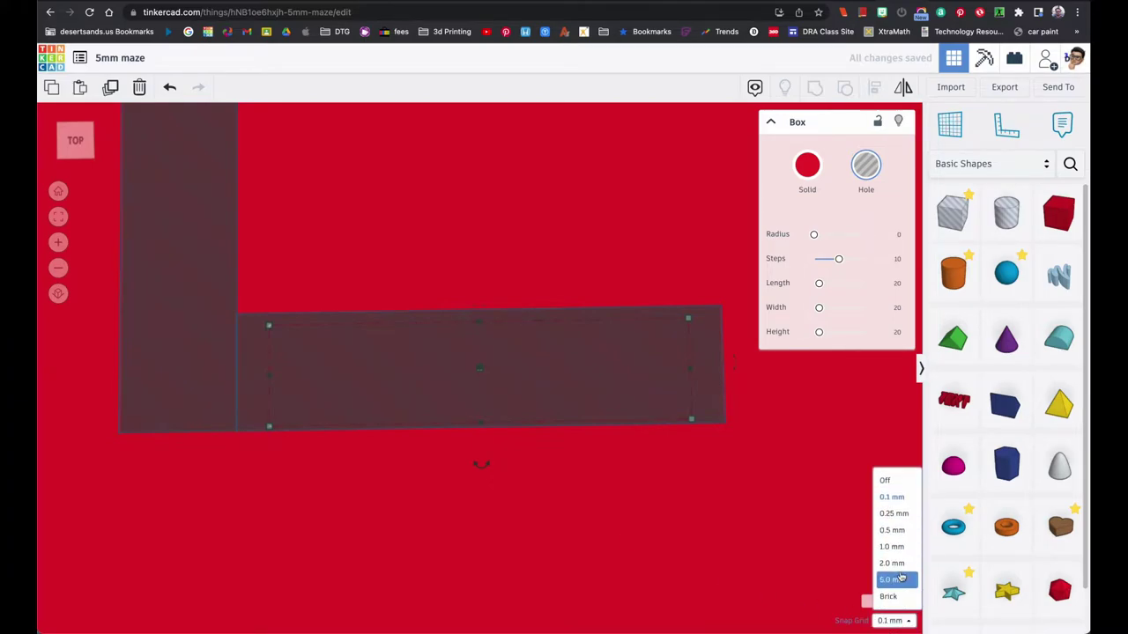
{"action": "left_click", "coordinate": [887, 480]}
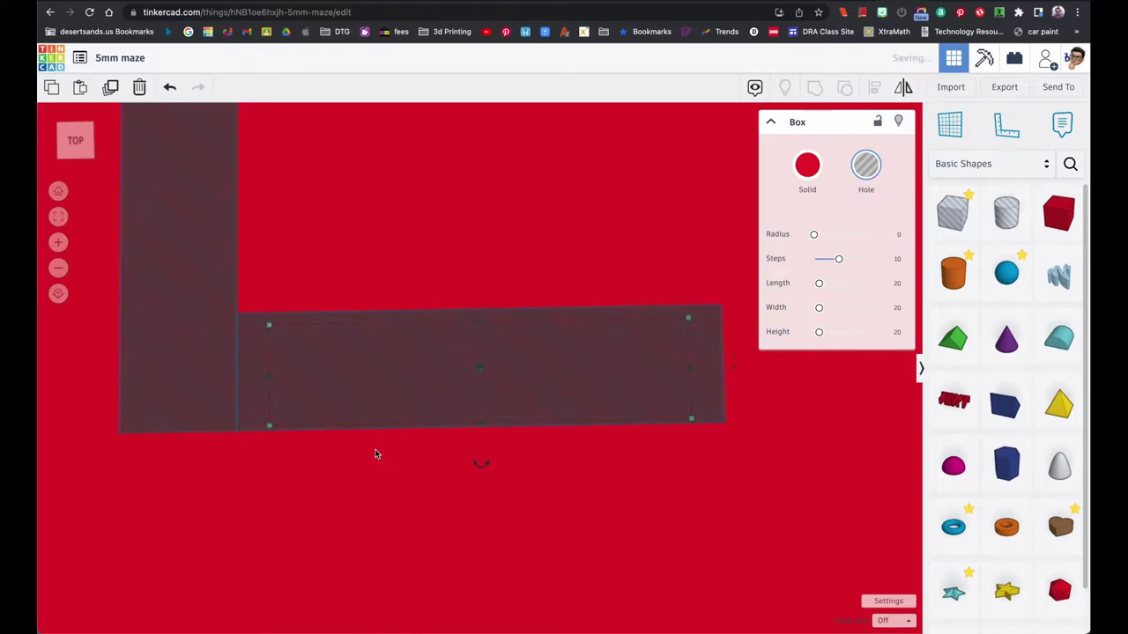
Step: Compare the box-hole path on the plate with the finished maze and the black-and-white maze image, and clear the image window away
{"action": "right_click_drag", "start_coordinate": [259, 476], "coordinate": [670, 551]}
{"action": "scroll", "coordinate": [283, 458], "scroll_direction": "down", "scroll_amount": 3}
{"action": "scroll", "coordinate": [283, 458], "scroll_direction": "down", "scroll_amount": 2}
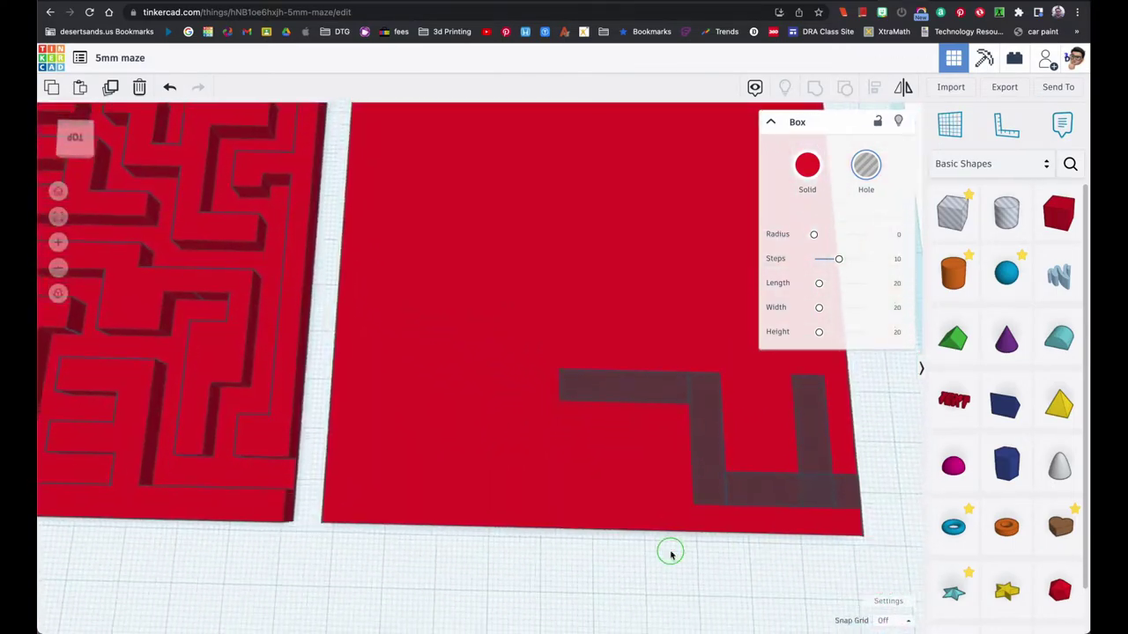
{"action": "right_click_drag", "start_coordinate": [705, 455], "coordinate": [707, 440]}
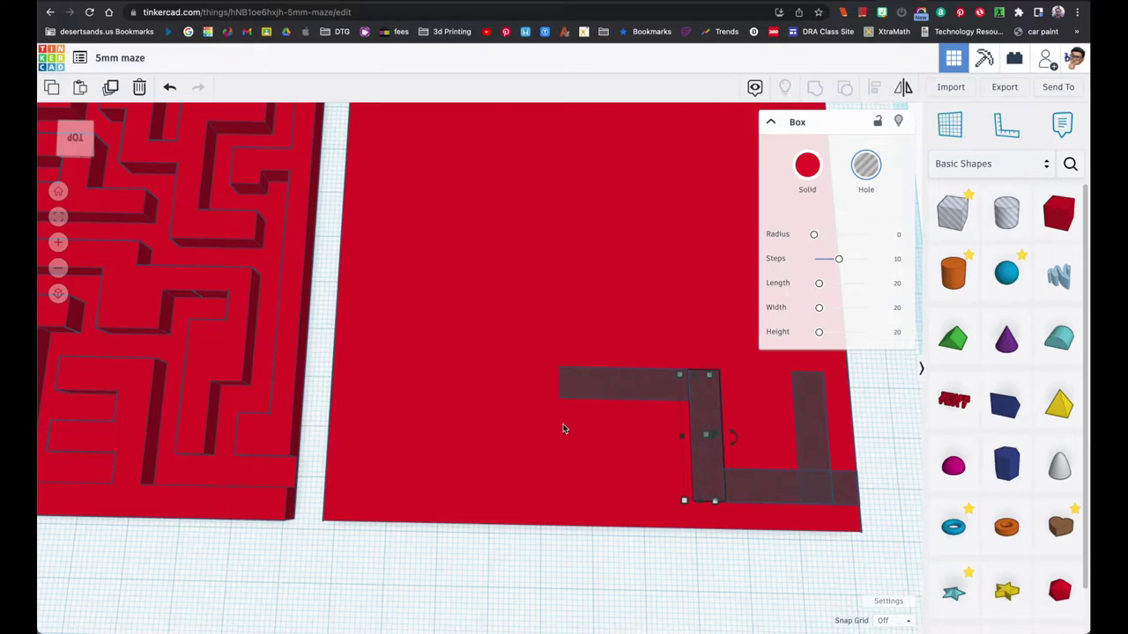
{"action": "key", "text": "Escape"}
{"action": "left_click", "coordinate": [609, 391]}
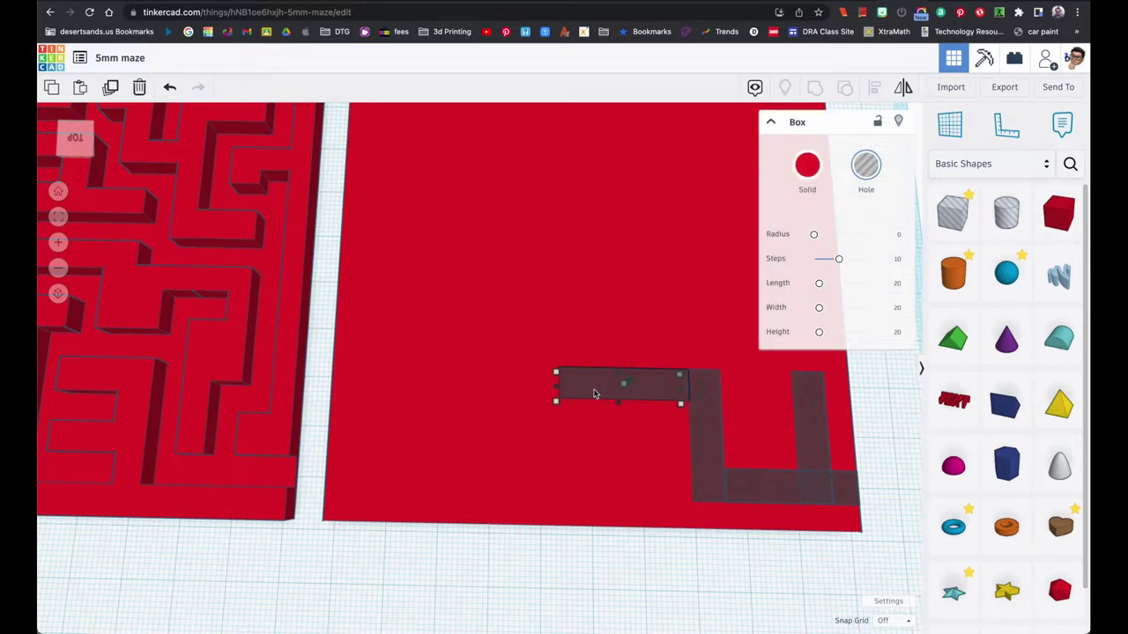
{"action": "right_click_drag", "start_coordinate": [597, 423], "coordinate": [579, 453]}
{"action": "left_click", "coordinate": [569, 523]}
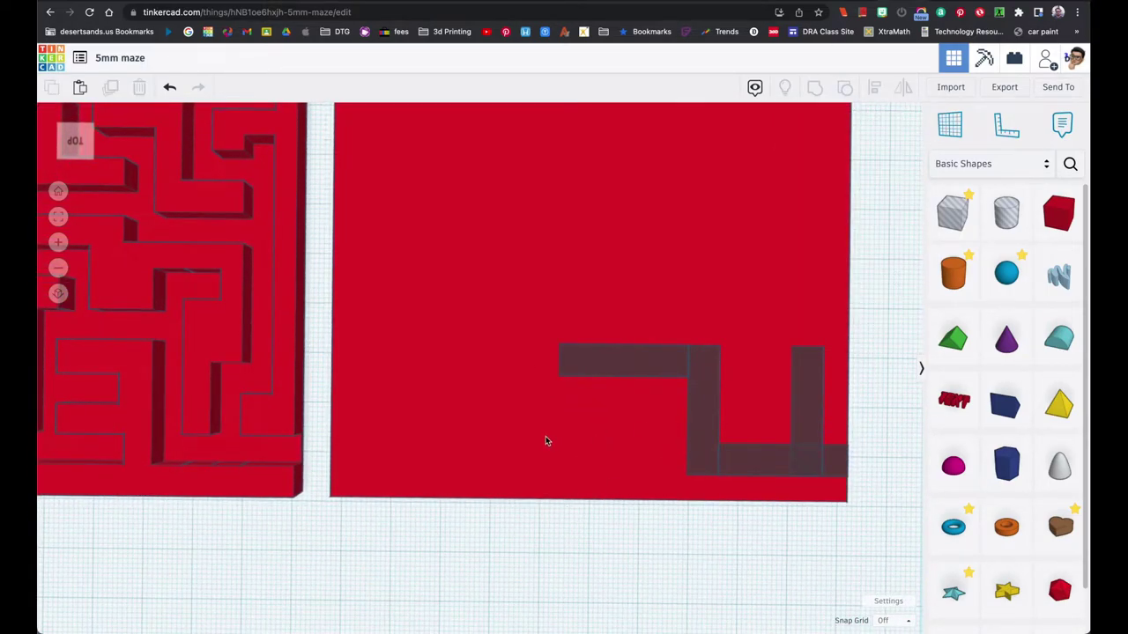
{"action": "scroll", "coordinate": [545, 440], "scroll_direction": "down", "scroll_amount": 2}
{"action": "scroll", "coordinate": [545, 441], "scroll_direction": "down", "scroll_amount": 1}
{"action": "scroll", "coordinate": [545, 441], "scroll_direction": "up", "scroll_amount": 1}
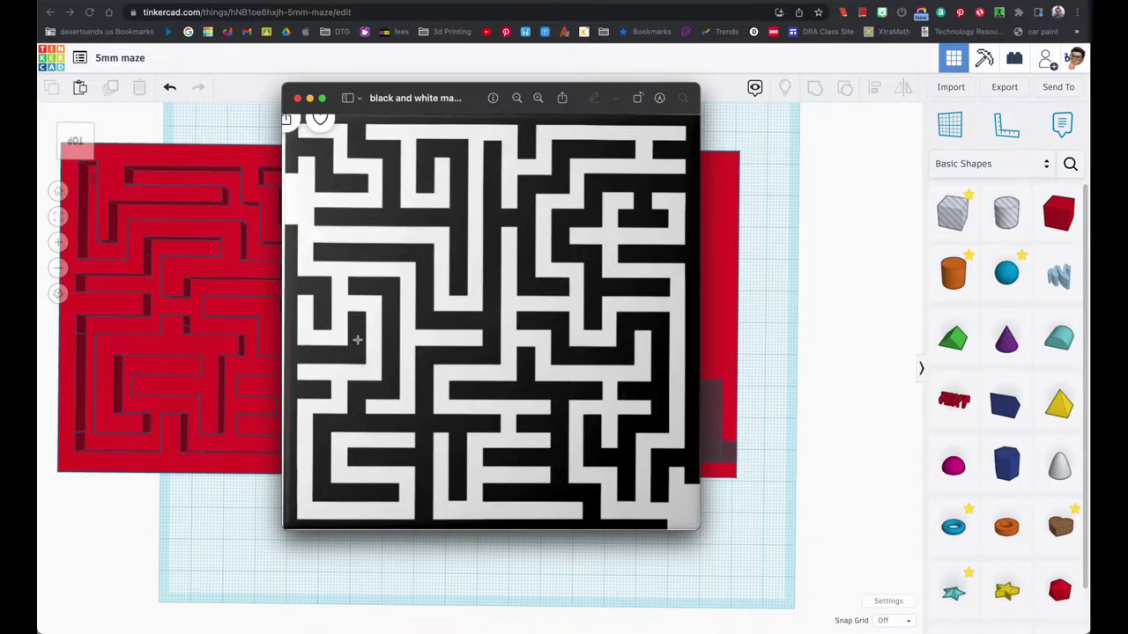
{"action": "left_click_drag", "start_coordinate": [464, 94], "coordinate": [0, 97]}
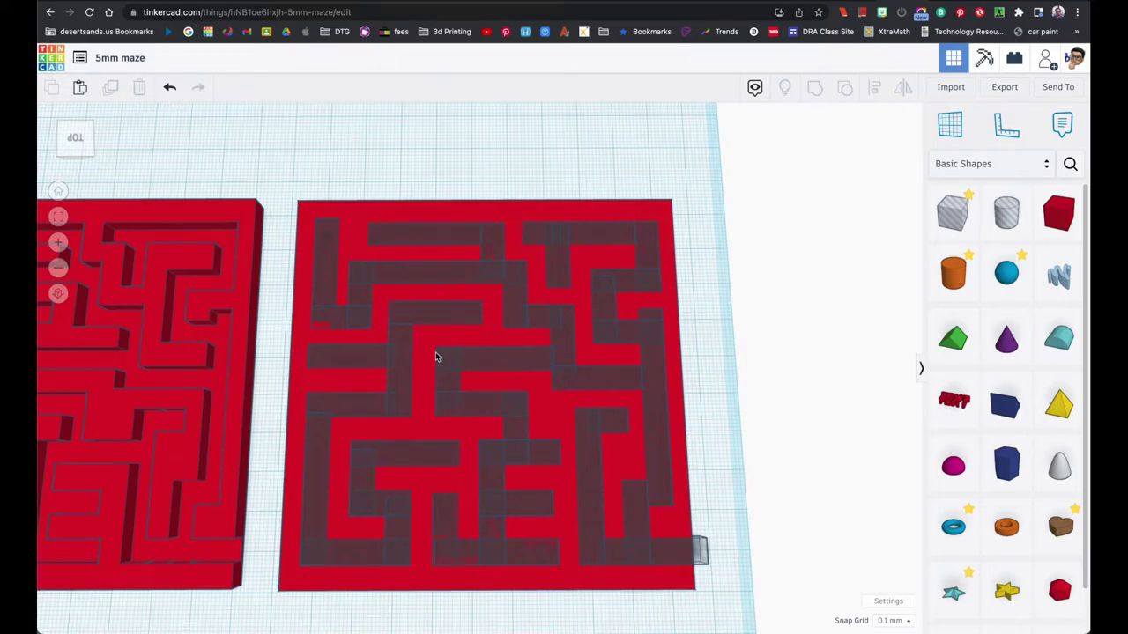
Step: Set the length of the horizontal box hole in the middle of the plate to 25 mm
{"action": "left_click", "coordinate": [531, 370]}
{"action": "mouse_move", "coordinate": [551, 374]}
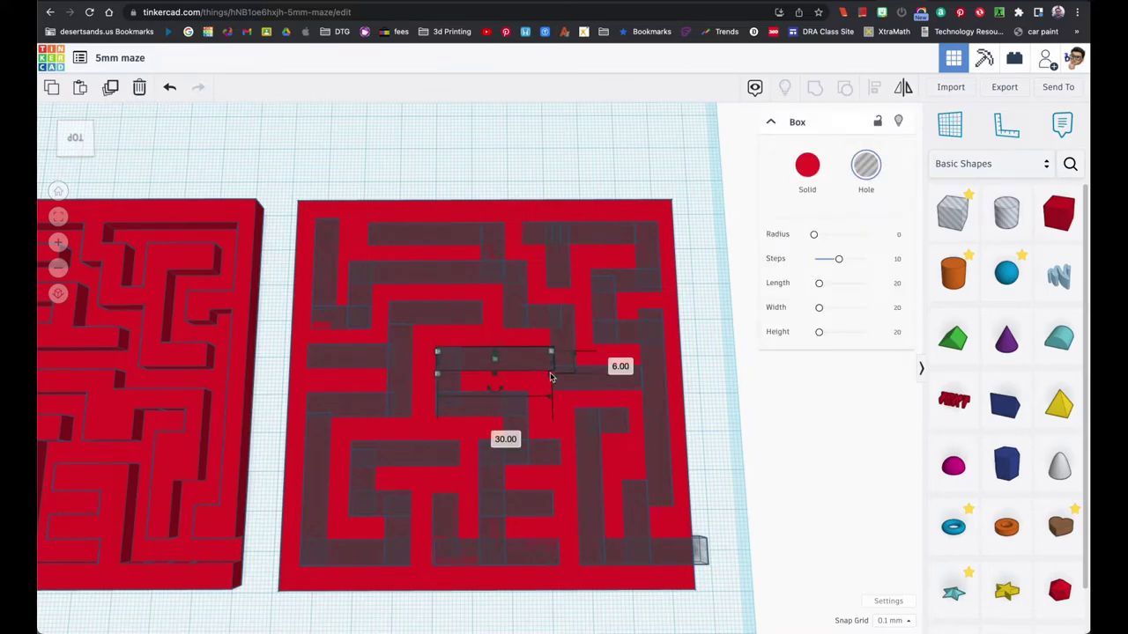
{"action": "left_click", "coordinate": [496, 435]}
{"action": "type", "text": "25"}
{"action": "key", "text": "Return"}
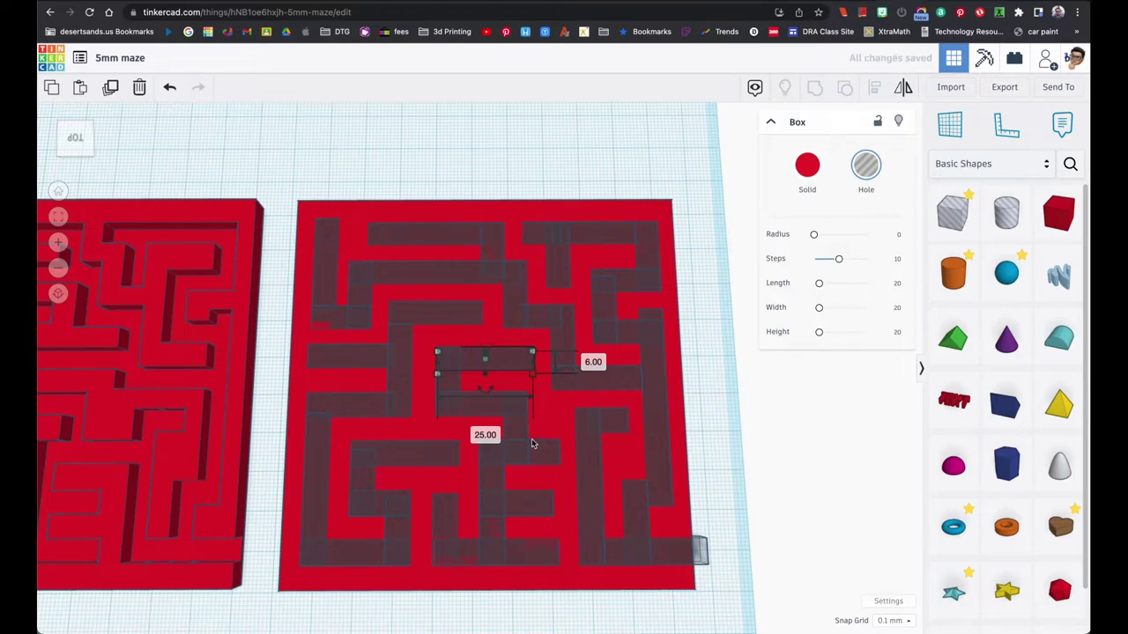